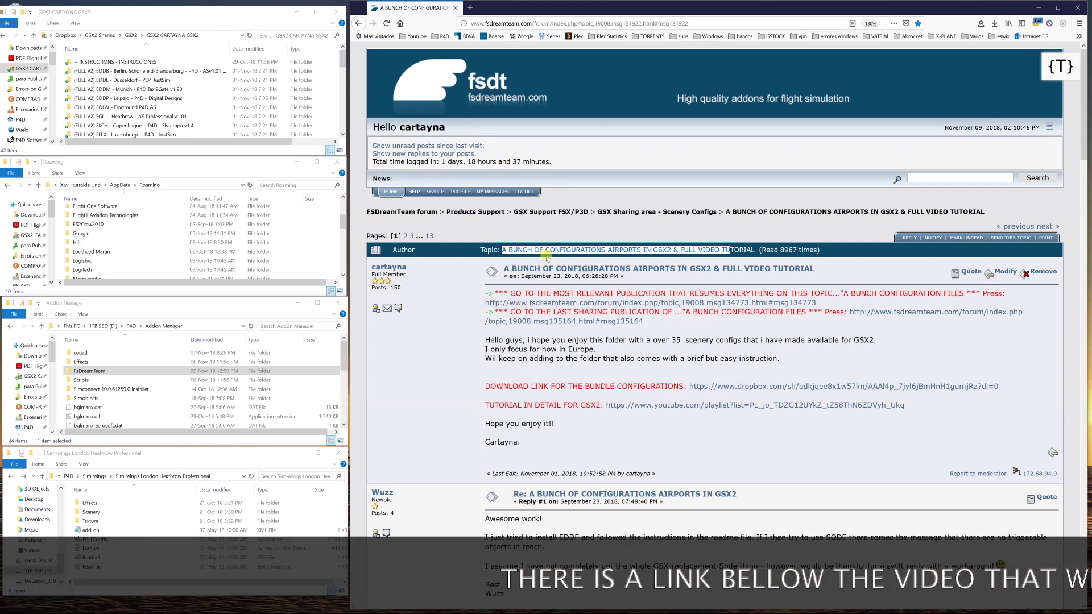
Open the Dropbox link for the GSX2 bundle configurations from the topic's first post
{"action": "left_click", "coordinate": [501, 251]}
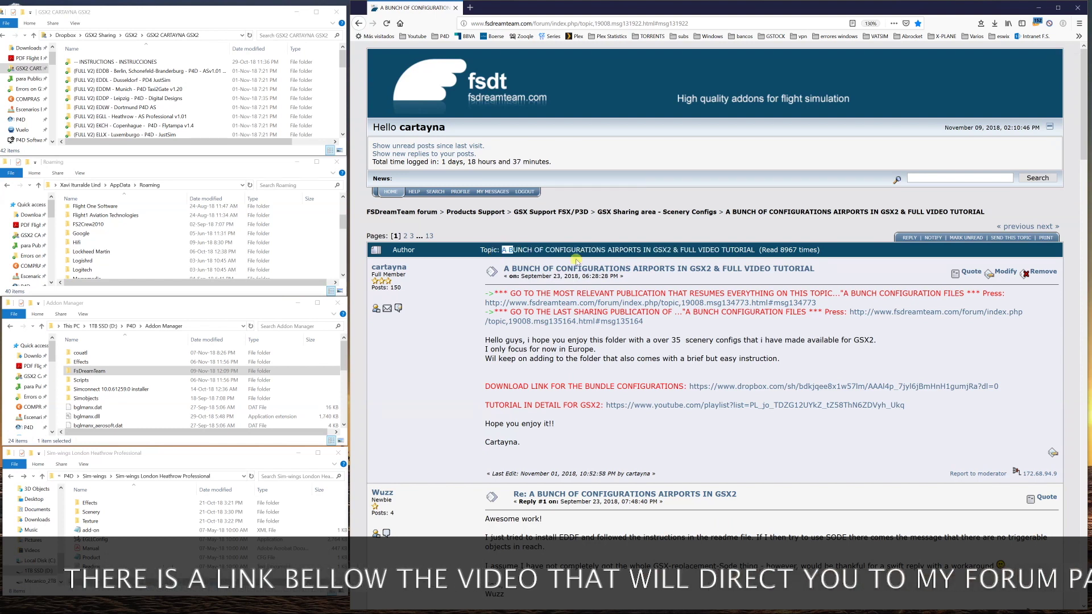
{"action": "left_click_drag", "start_coordinate": [500, 251], "coordinate": [657, 250]}
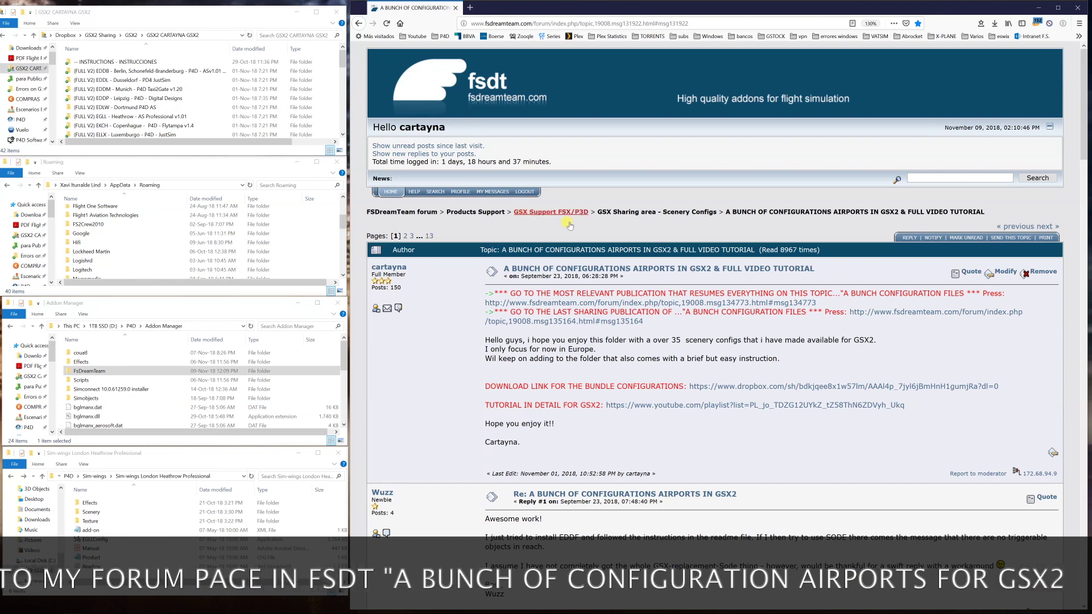
{"action": "left_click", "coordinate": [481, 343]}
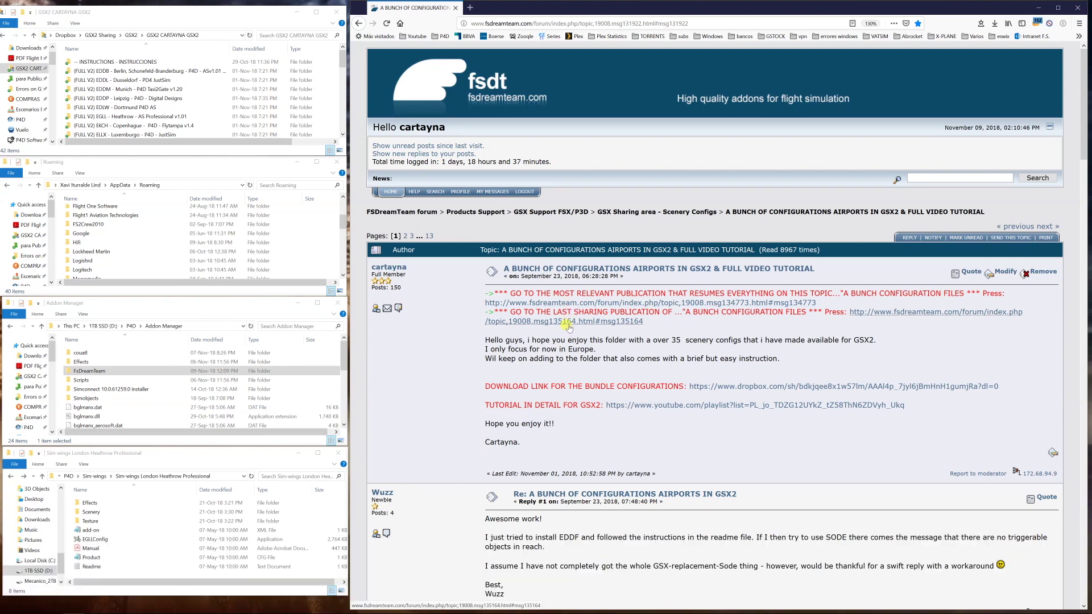
{"action": "left_click", "coordinate": [701, 389]}
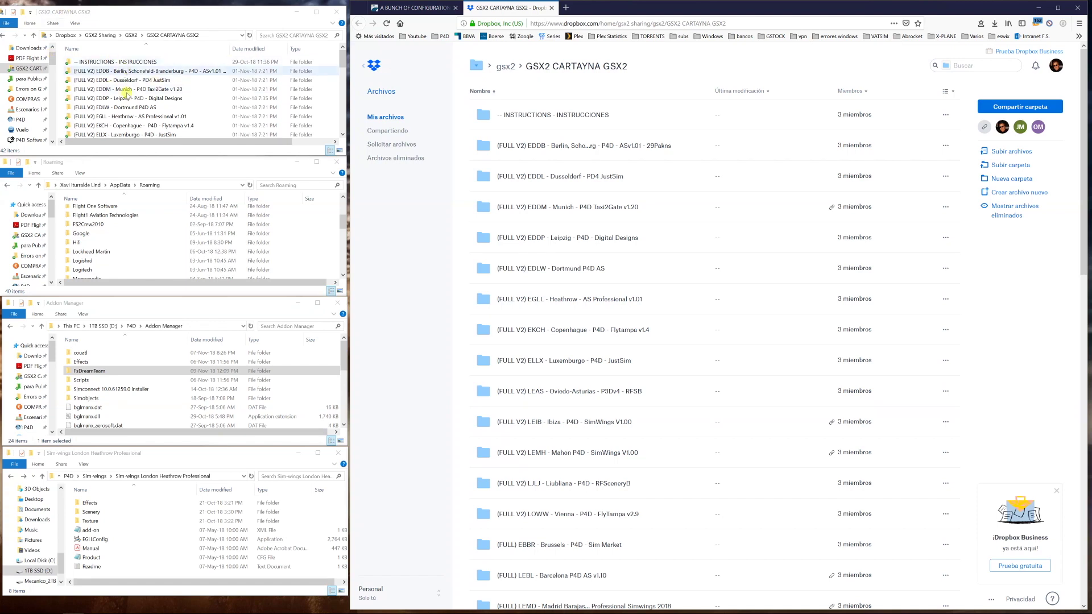
Close the Dropbox shared-folder tab and minimize the Firefox forum window
{"action": "left_click", "coordinate": [551, 7]}
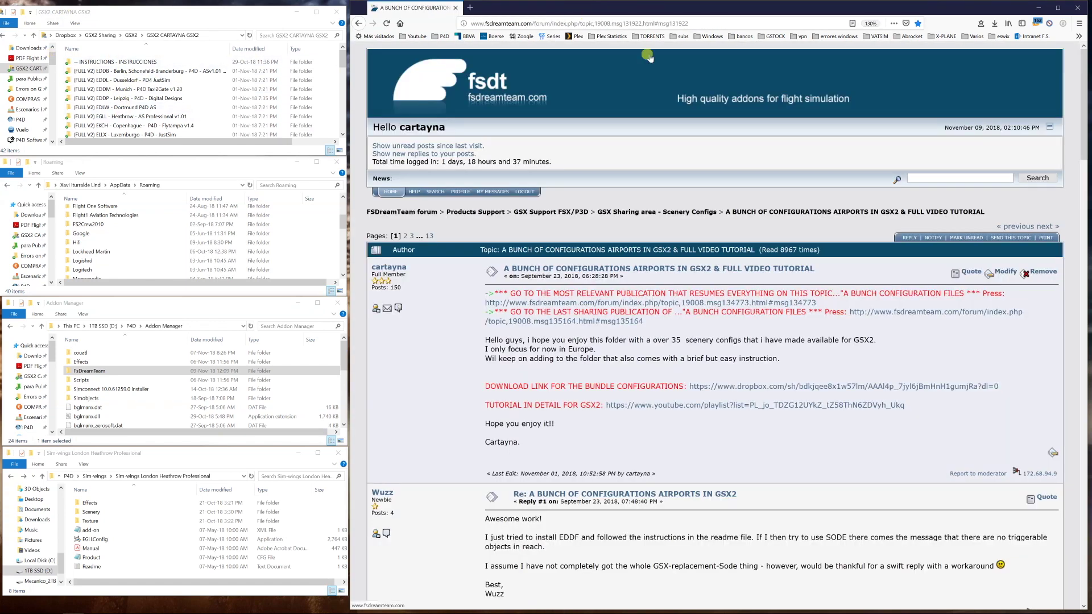
{"action": "left_click", "coordinate": [1036, 7]}
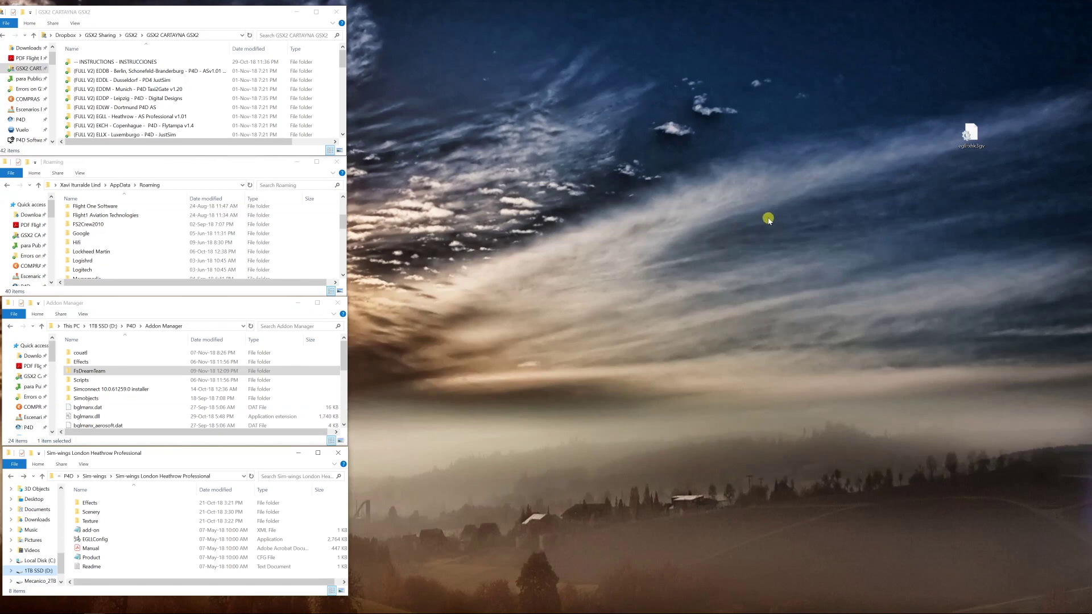
{"action": "mouse_move", "coordinate": [105, 611]}
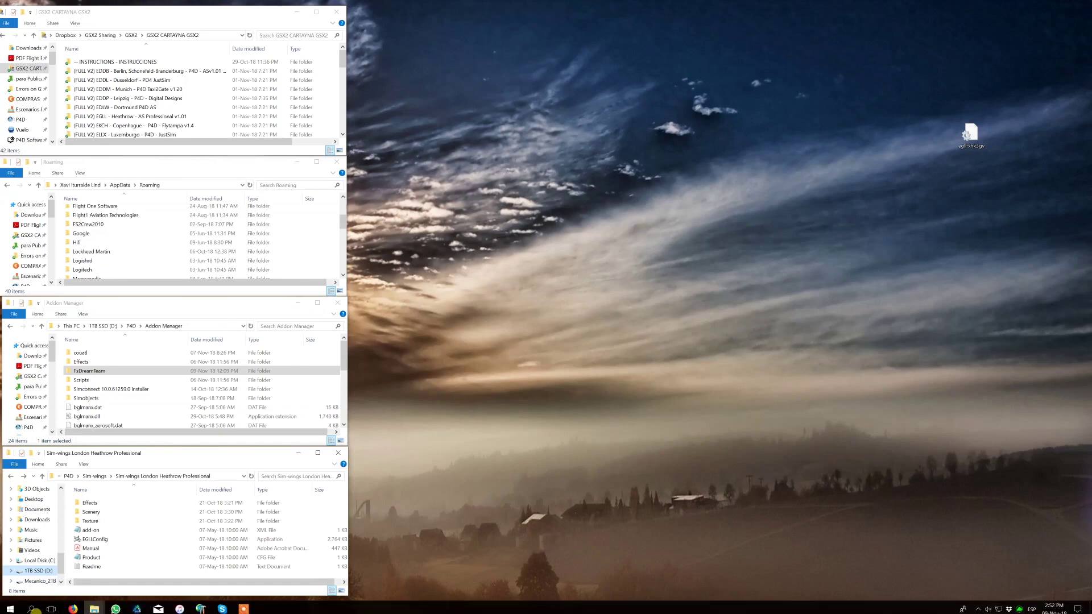
{"action": "left_click", "coordinate": [200, 605]}
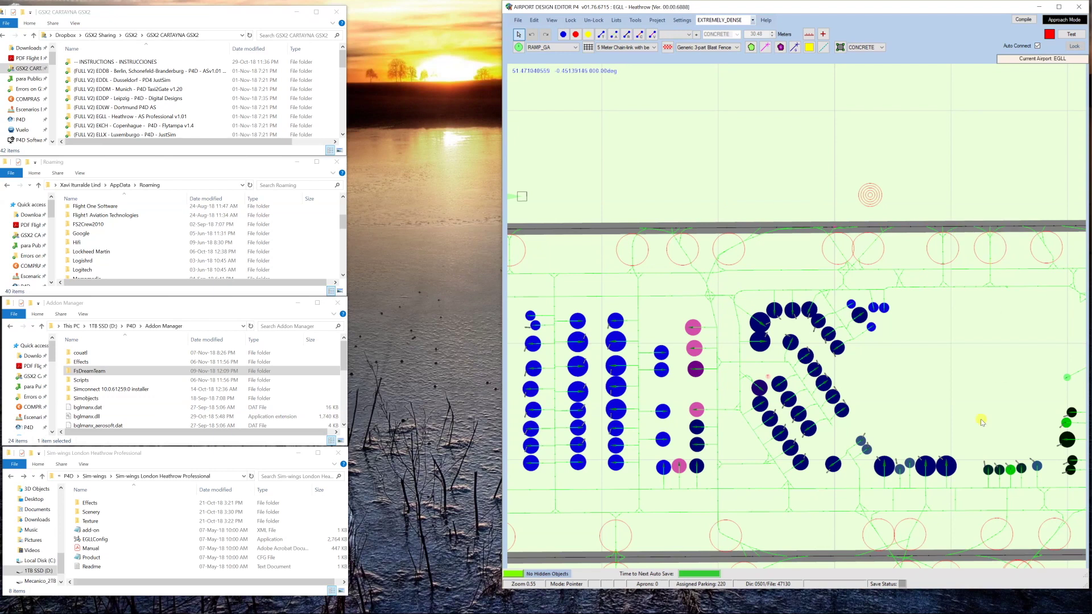
{"action": "mouse_move", "coordinate": [873, 309]}
{"action": "scroll", "coordinate": [861, 316], "scroll_direction": "up", "scroll_amount": 2}
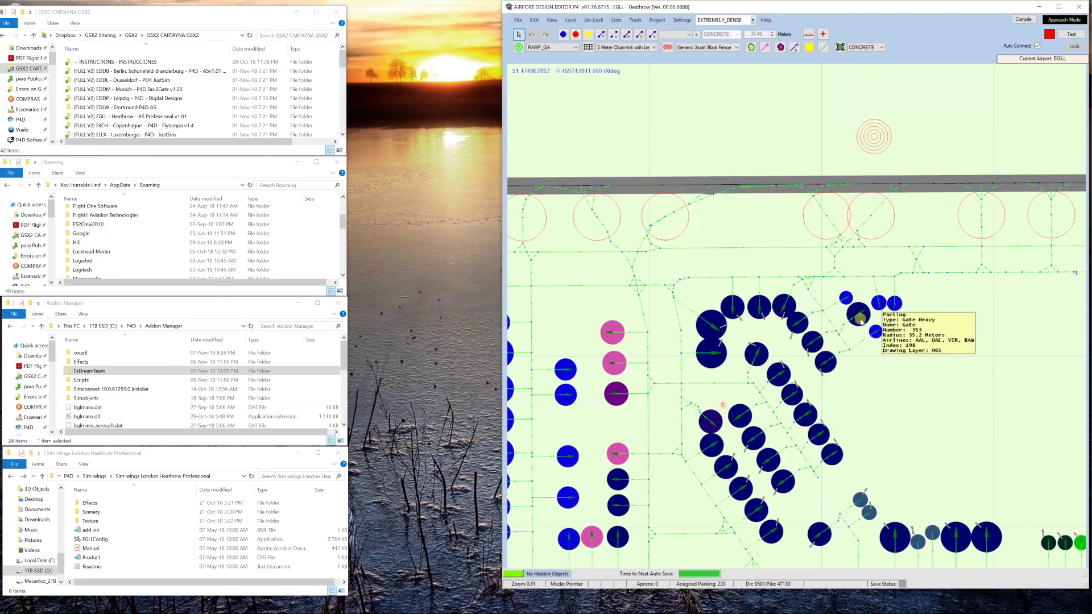
{"action": "left_click", "coordinate": [1039, 7]}
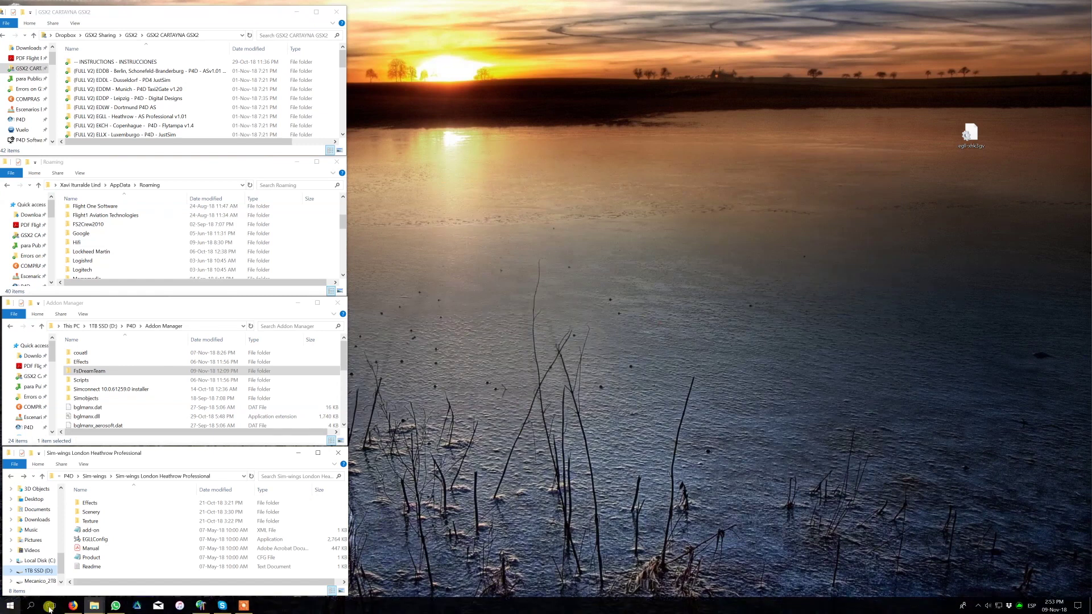
{"action": "left_click", "coordinate": [6, 604]}
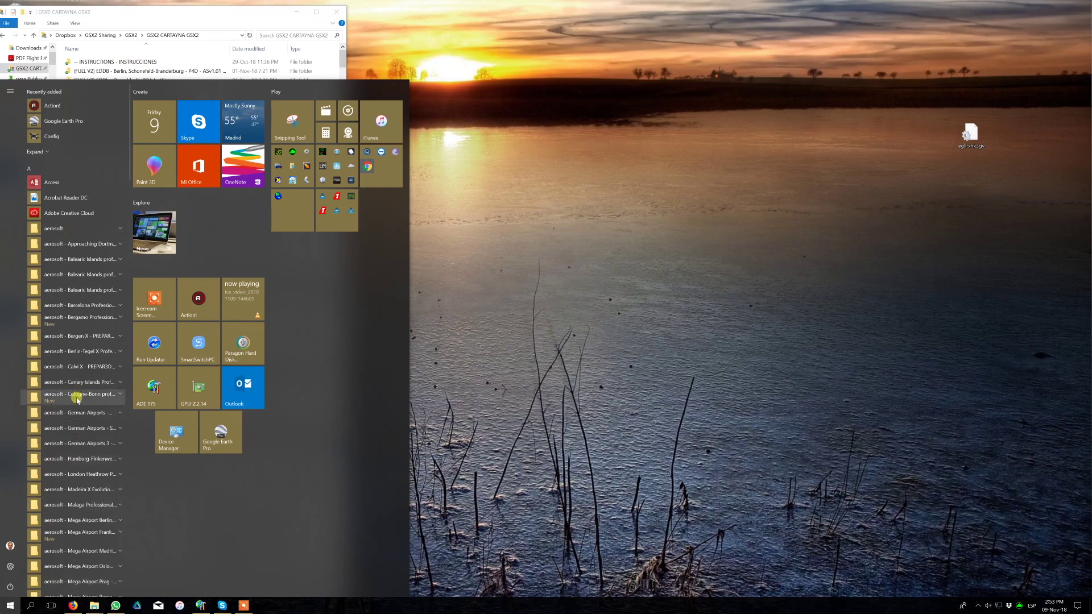
Launch EGLL Config from the aerosoft London Heathrow Start folder and move it to the top
{"action": "left_click", "coordinate": [65, 474]}
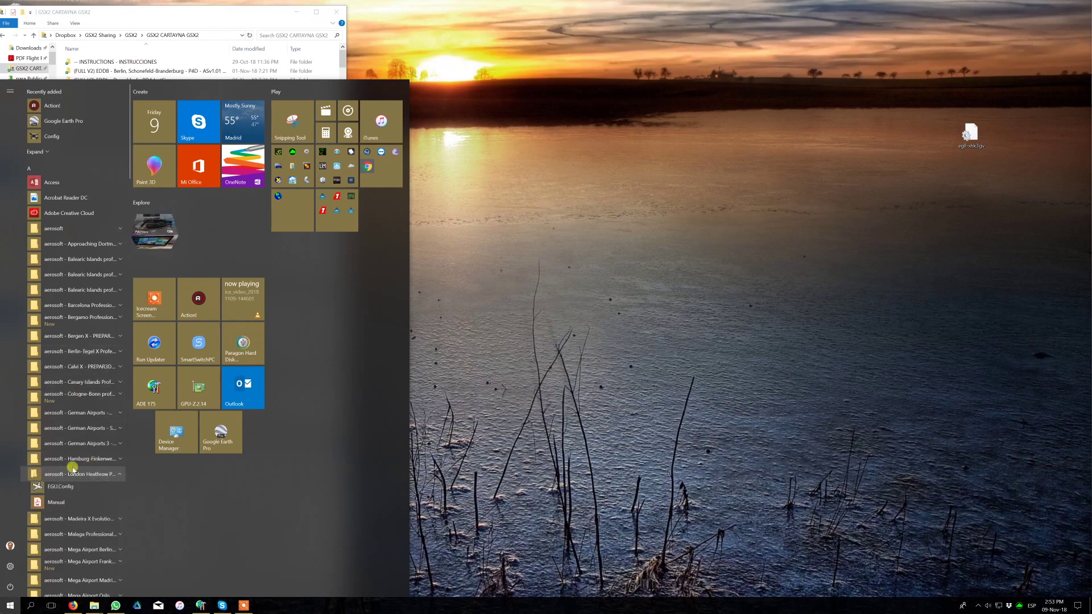
{"action": "left_click", "coordinate": [57, 490]}
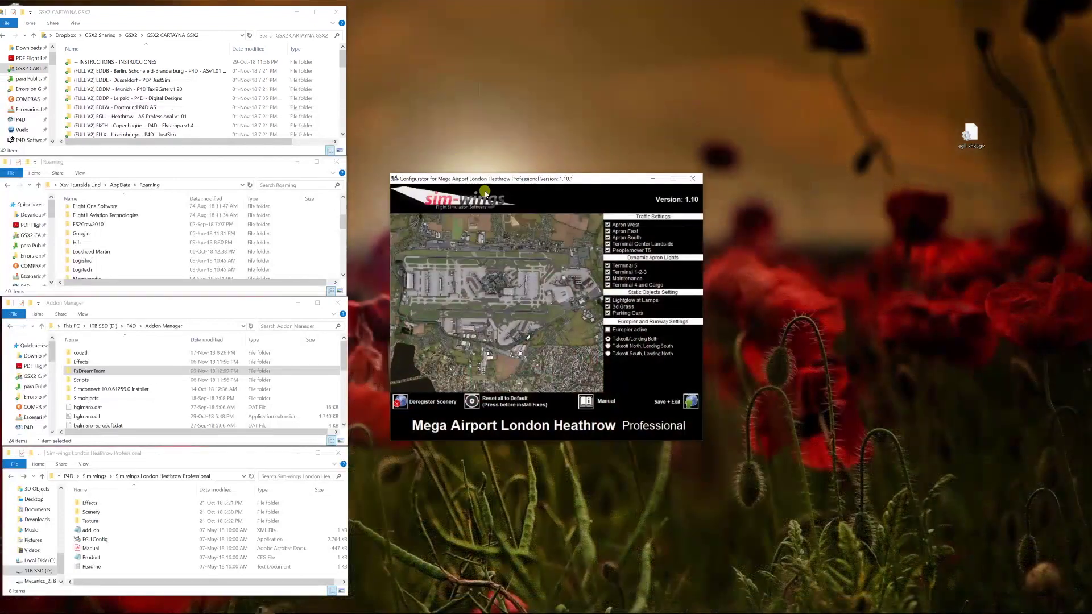
{"action": "left_click_drag", "start_coordinate": [502, 180], "coordinate": [500, 12]}
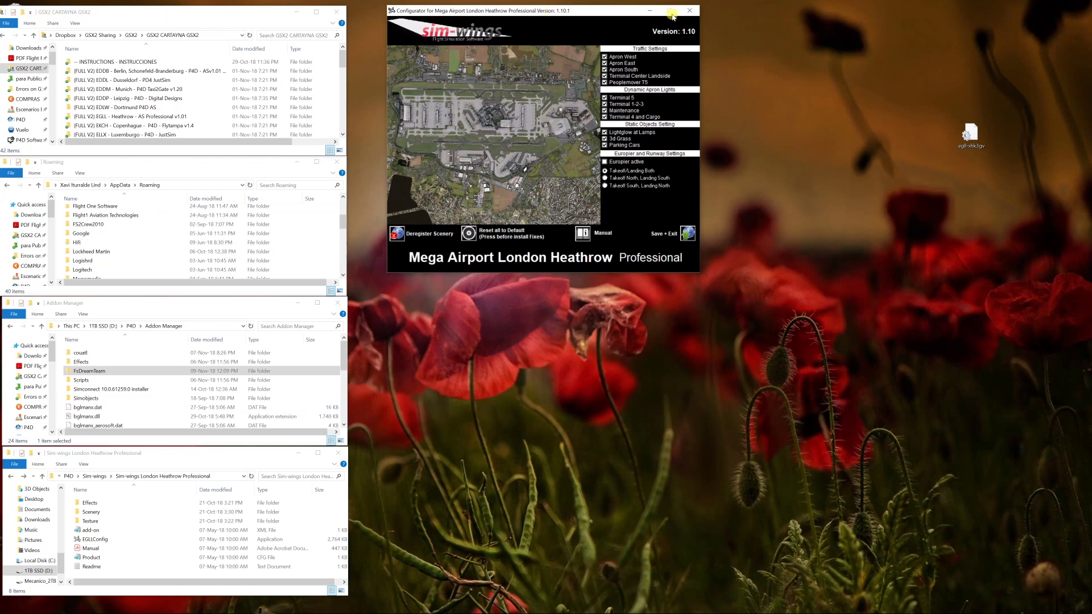
Tick the 'Europier active' option in the configurator
{"action": "mouse_move", "coordinate": [606, 164]}
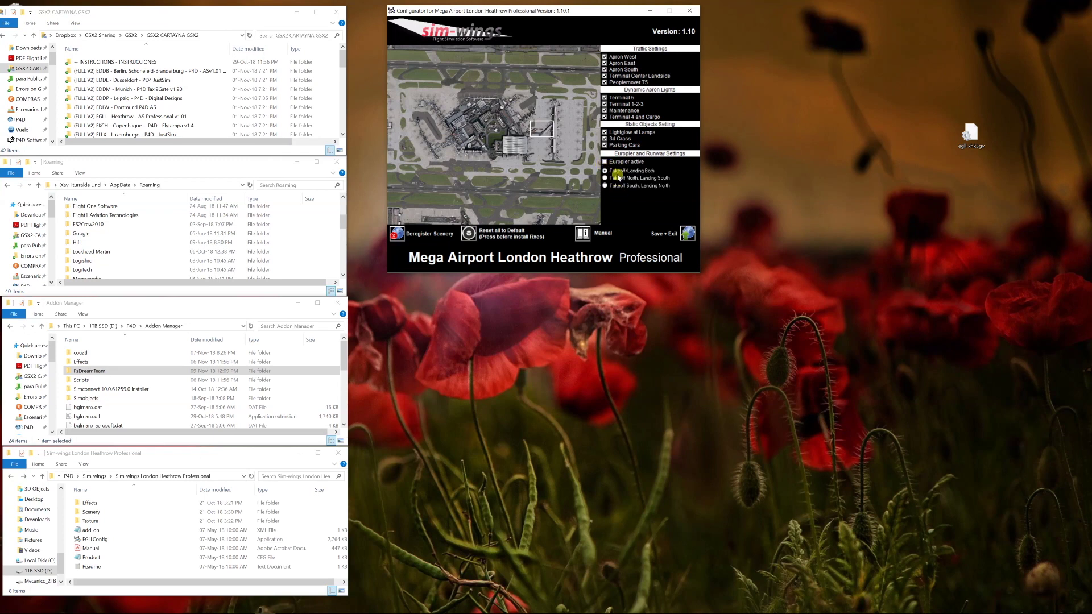
{"action": "left_click", "coordinate": [623, 164]}
{"action": "left_click", "coordinate": [623, 164]}
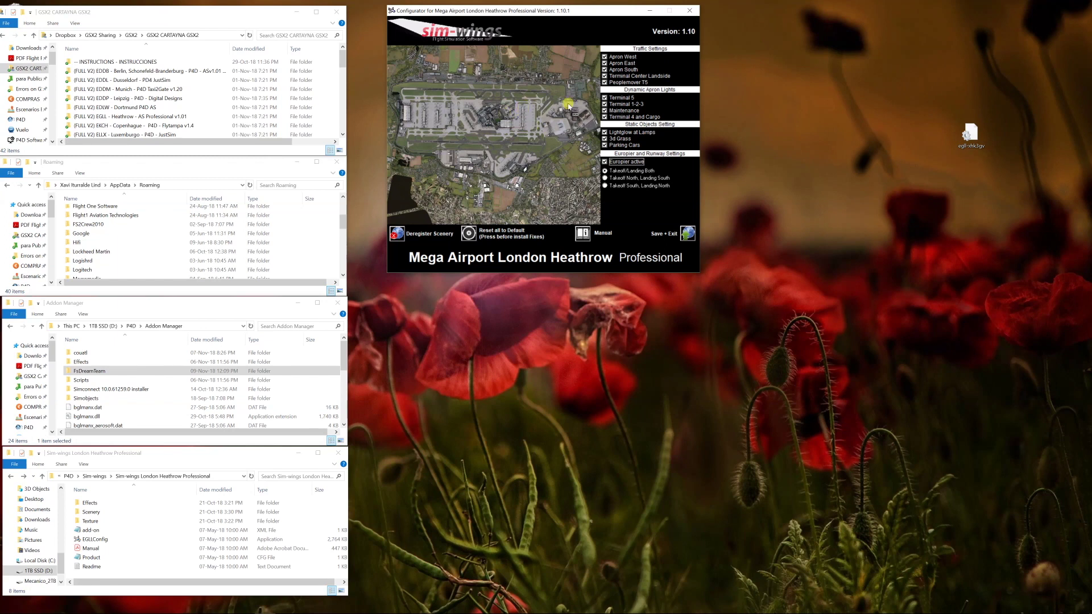
{"action": "mouse_move", "coordinate": [613, 165]}
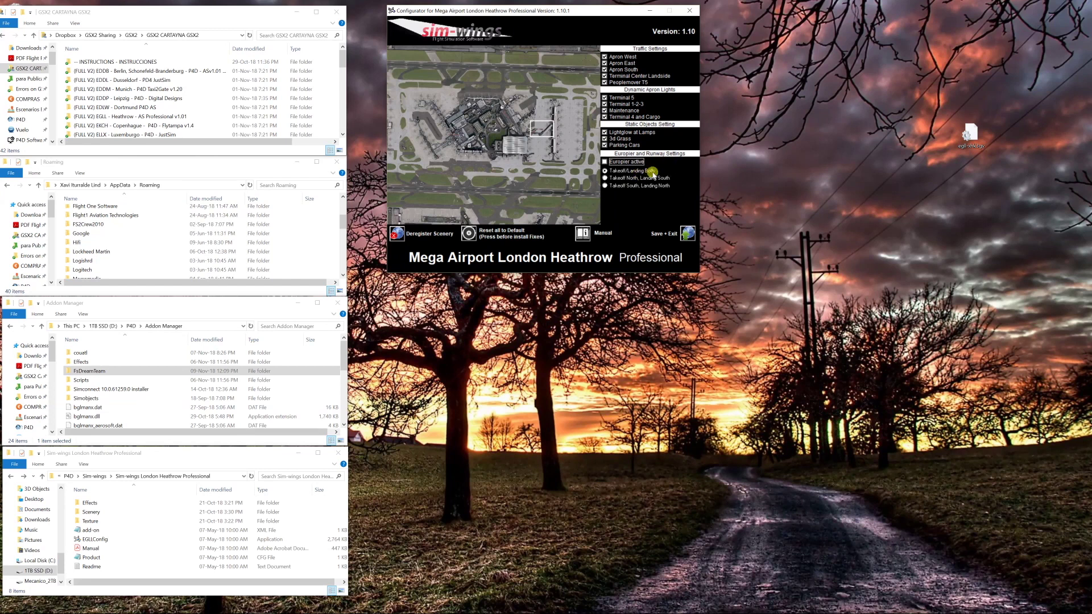
Toggle Europier and runway direction, then place the enlarged Heathrow Professional folder window centre-right
{"action": "left_click", "coordinate": [625, 181]}
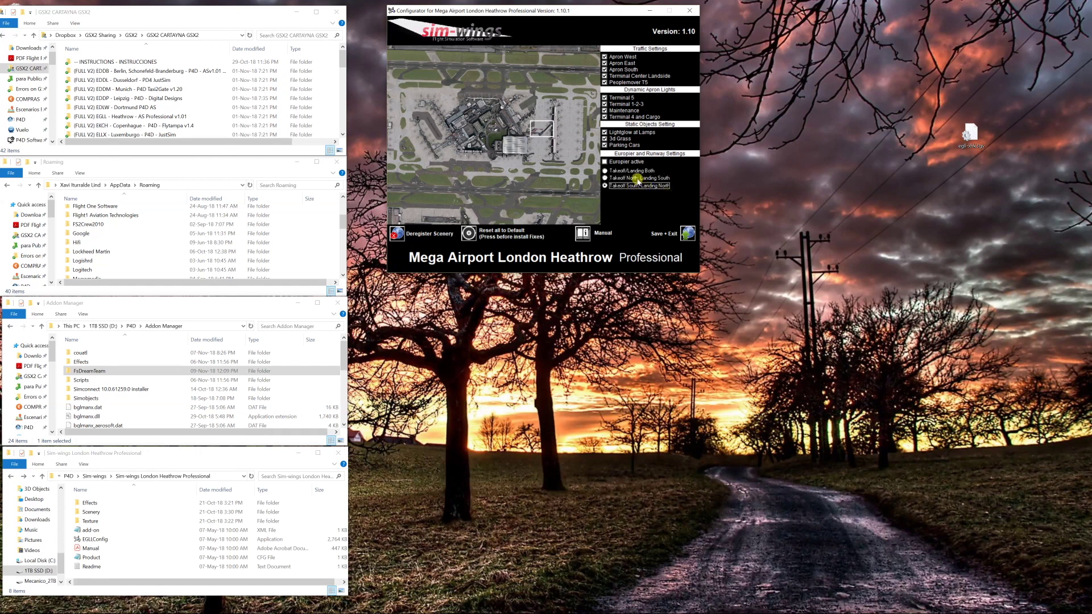
{"action": "left_click", "coordinate": [625, 162]}
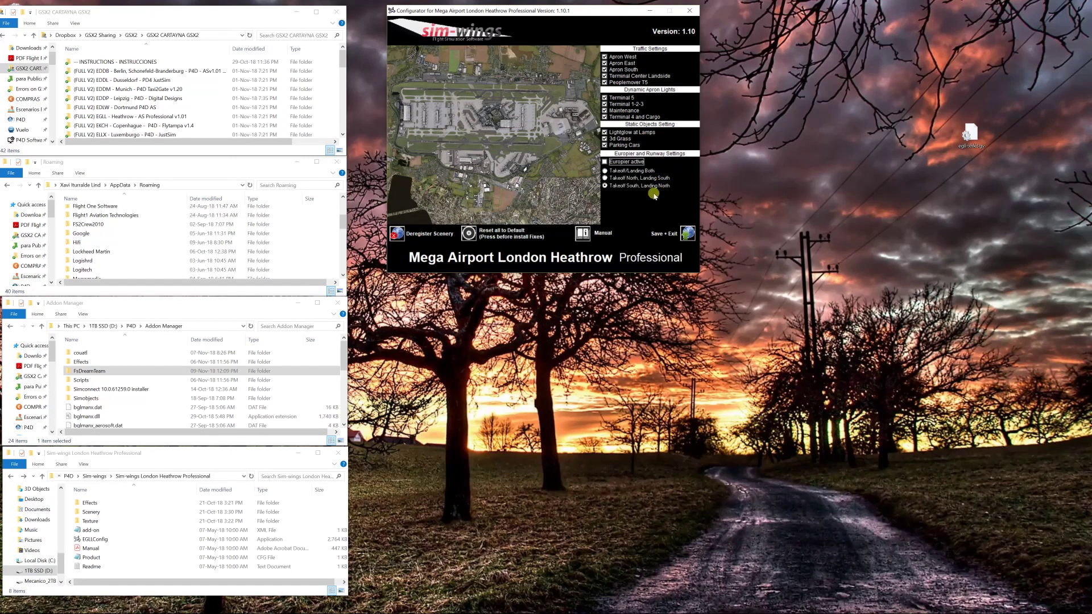
{"action": "left_click_drag", "start_coordinate": [150, 455], "coordinate": [542, 271]}
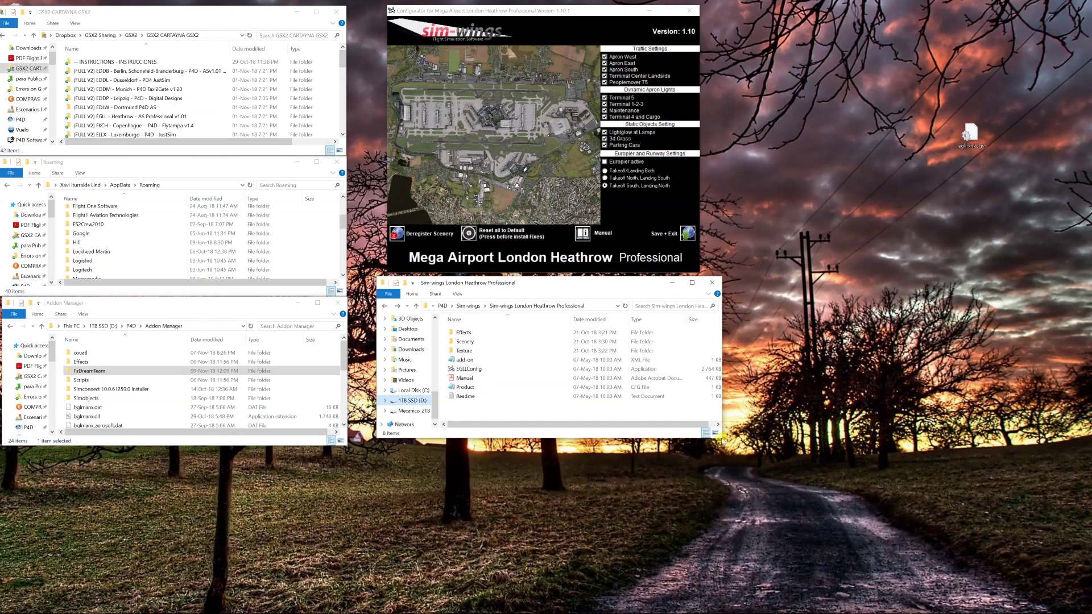
{"action": "left_click_drag", "start_coordinate": [716, 438], "coordinate": [733, 575]}
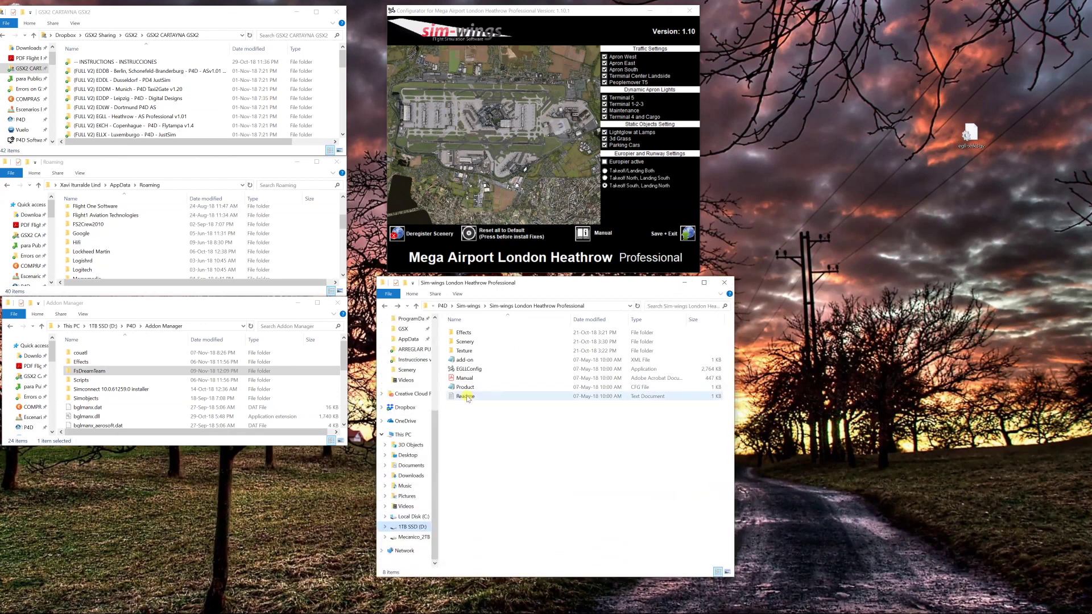
Open the Scenery folder and try Europier and runway options while checking EGLL_AFX-STD
{"action": "double_click", "coordinate": [464, 341]}
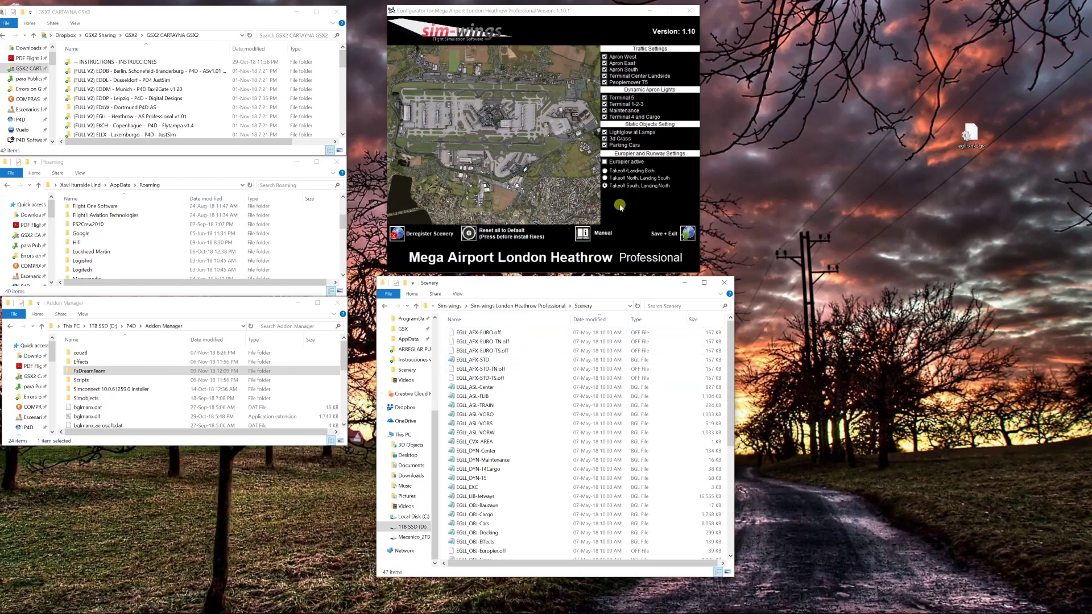
{"action": "left_click", "coordinate": [604, 162]}
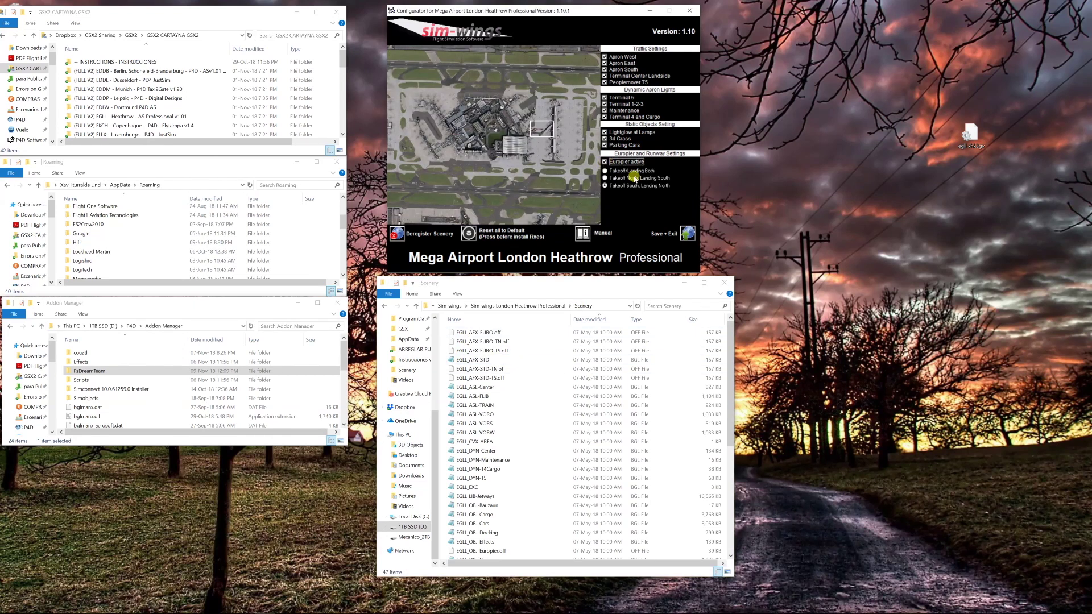
{"action": "left_click", "coordinate": [619, 177]}
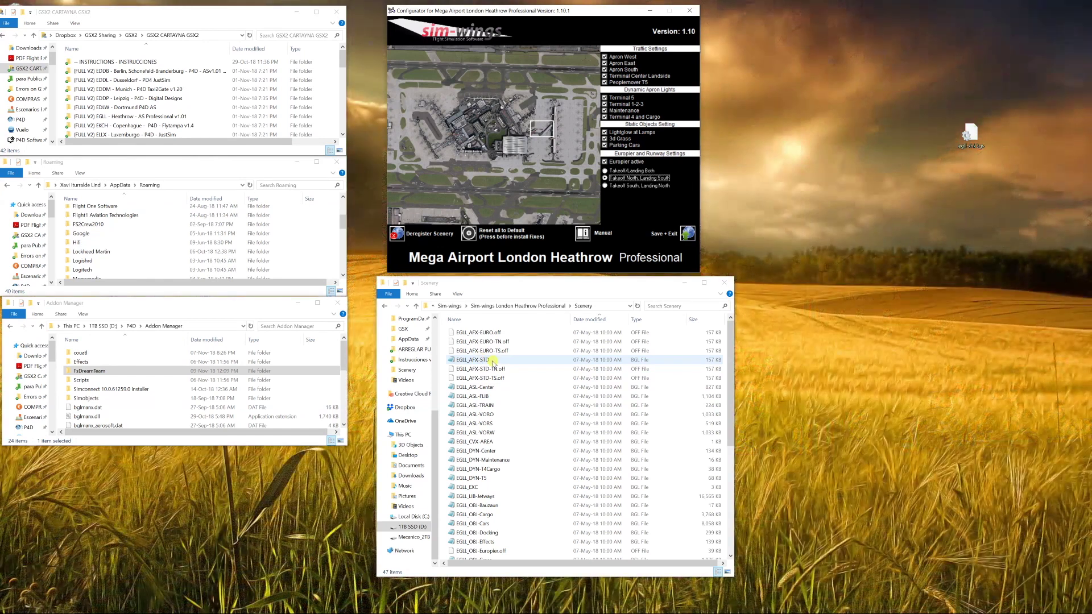
{"action": "left_click", "coordinate": [489, 361]}
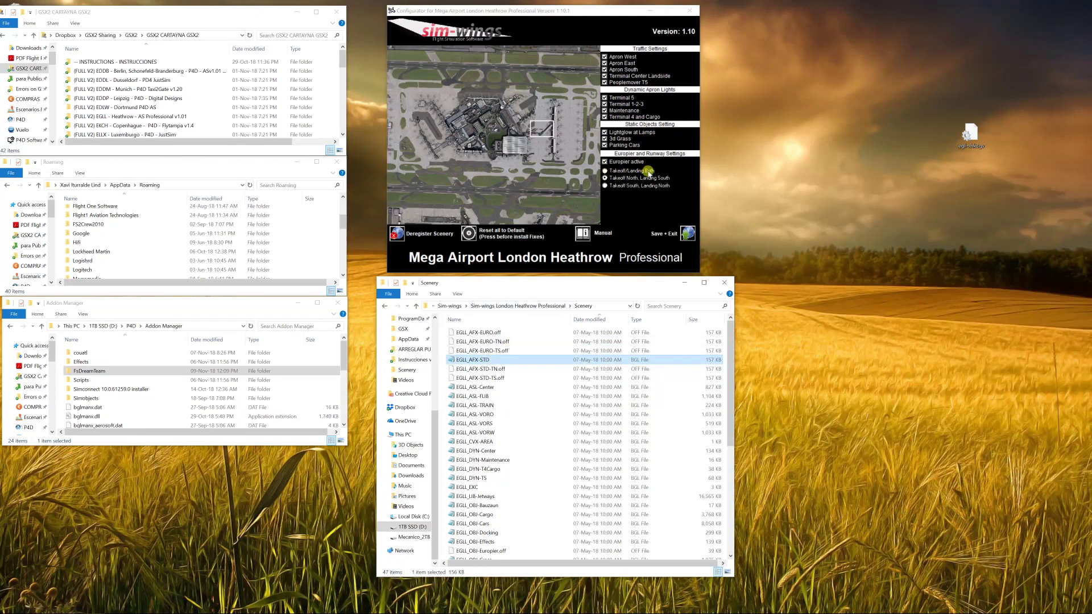
{"action": "left_click", "coordinate": [621, 163]}
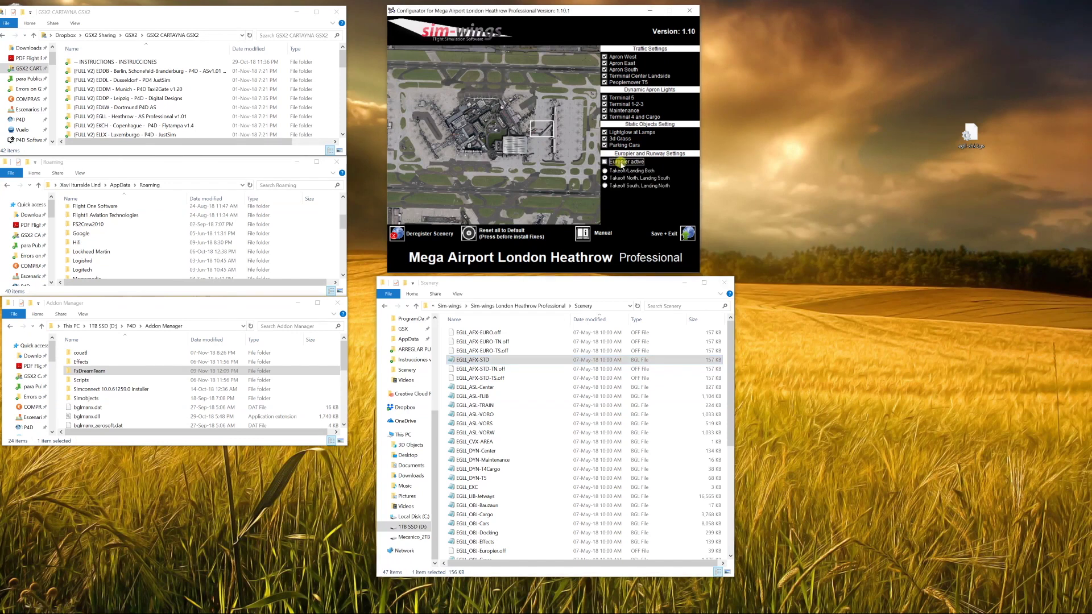
{"action": "left_click", "coordinate": [605, 171]}
{"action": "left_click", "coordinate": [487, 358]}
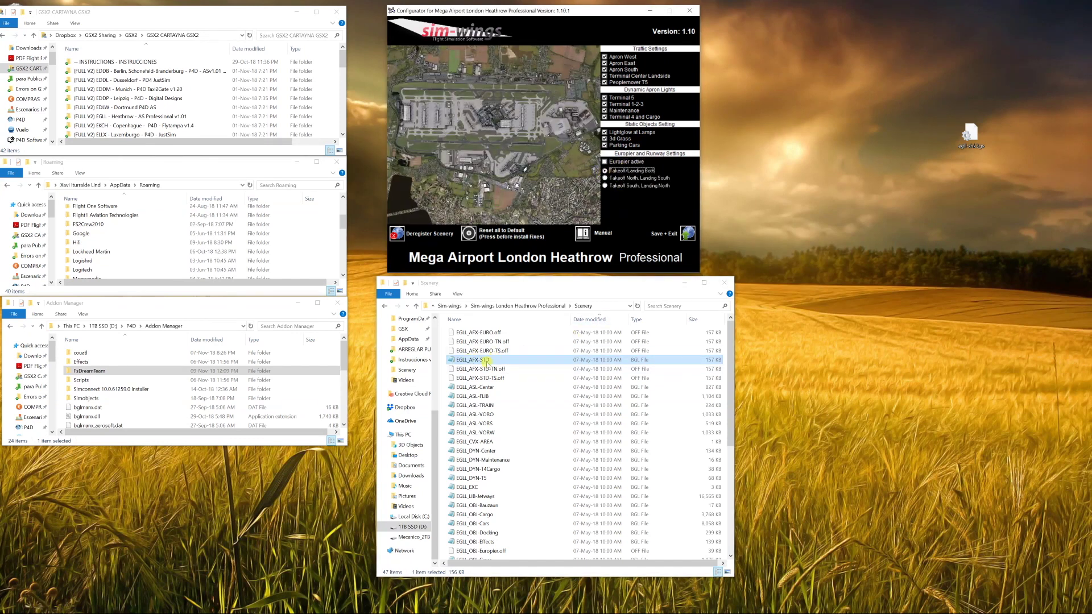
Compare the EURO-TN, EURO-TS and STD layout files, then Save + Exit the configurator
{"action": "left_click", "coordinate": [478, 341]}
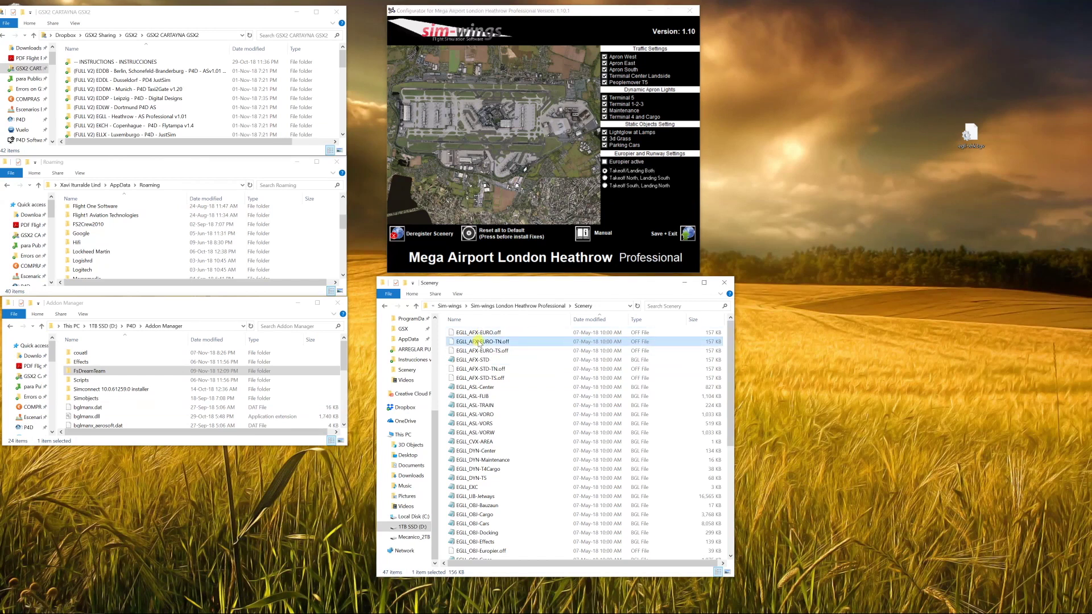
{"action": "left_click", "coordinate": [482, 351]}
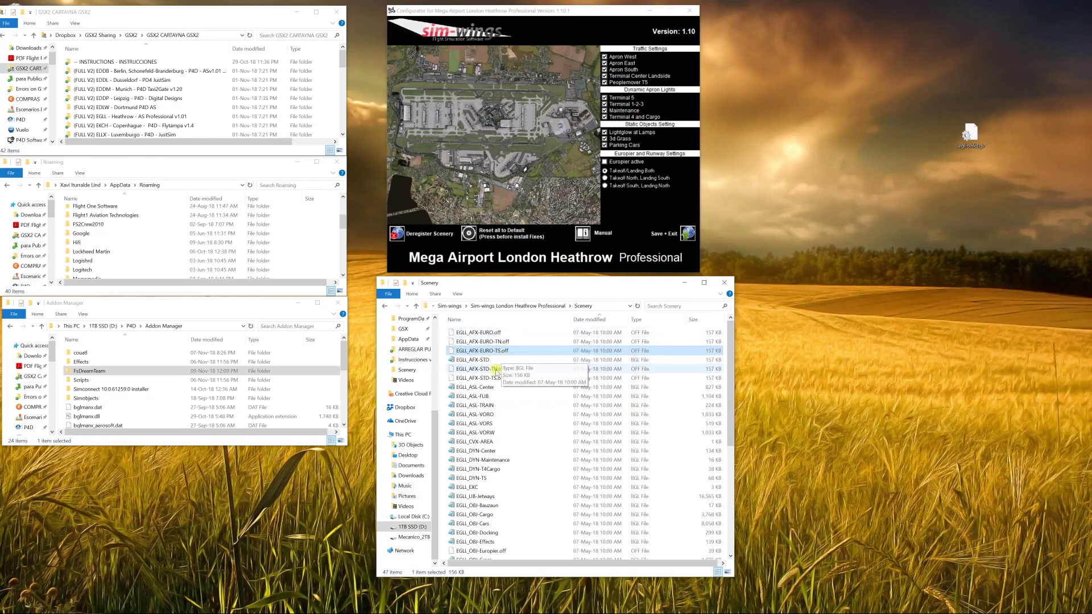
{"action": "left_click", "coordinate": [483, 360]}
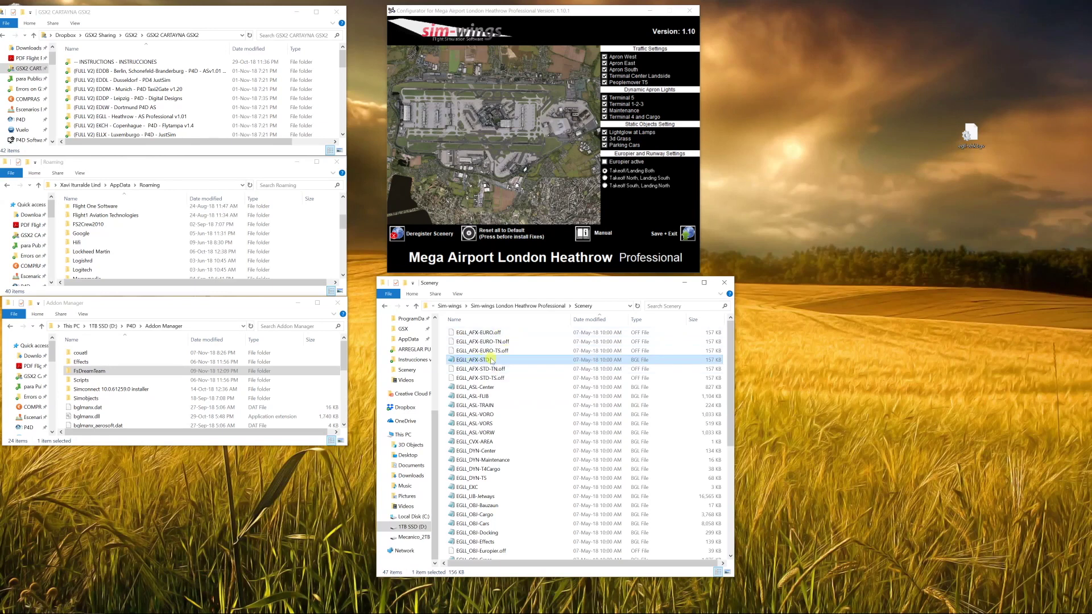
{"action": "left_click", "coordinate": [688, 235]}
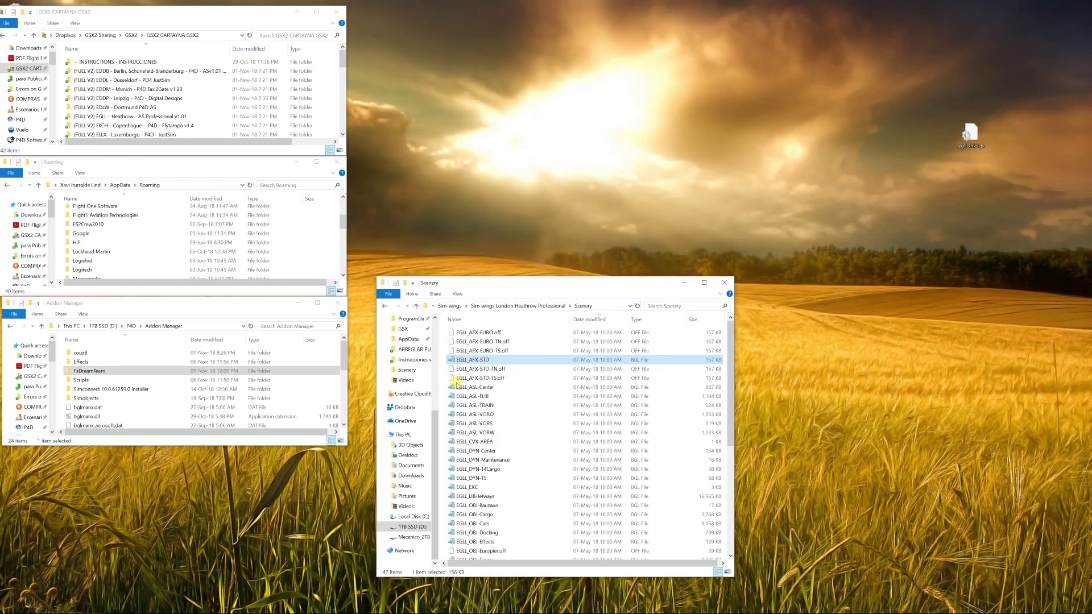
Relaunch EGLLConfig from the Start menu's London Heathrow group and move its window up
{"action": "left_click", "coordinate": [10, 605]}
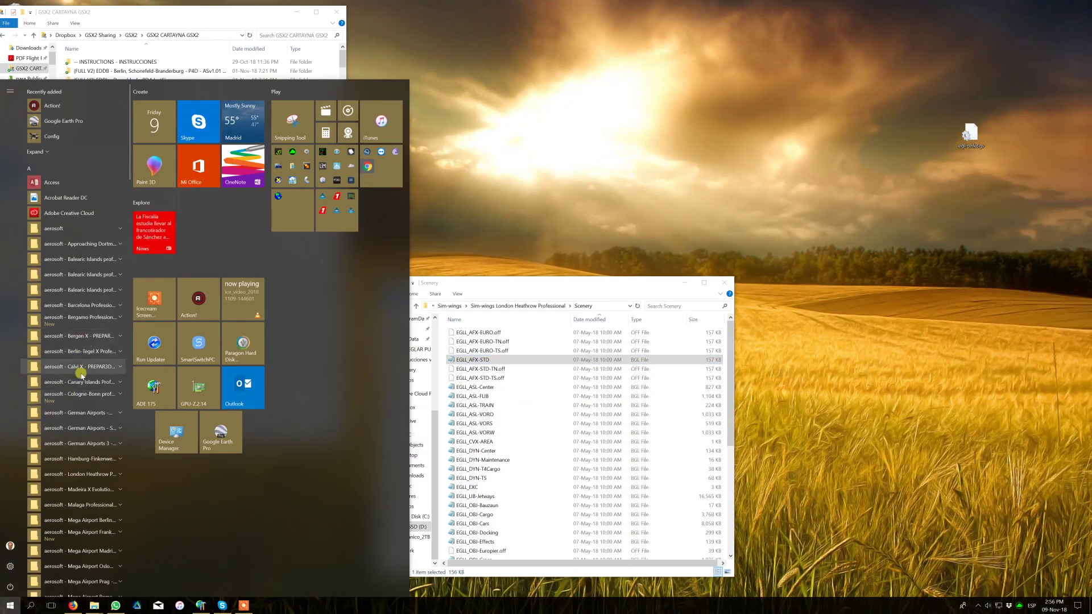
{"action": "left_click", "coordinate": [80, 474]}
{"action": "left_click", "coordinate": [78, 483]}
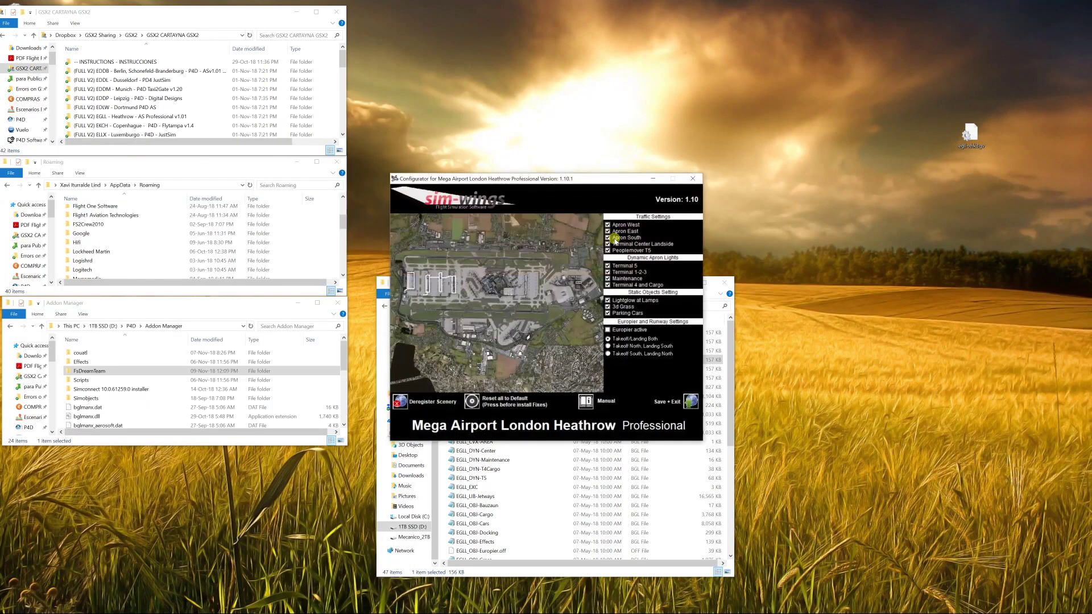
{"action": "left_click_drag", "start_coordinate": [558, 180], "coordinate": [620, 37]}
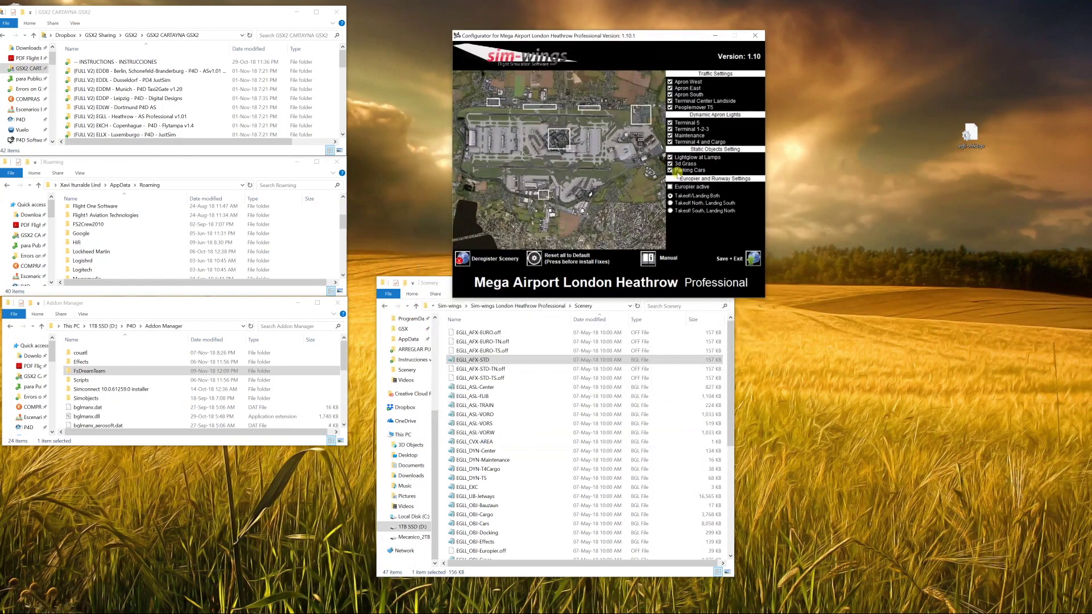
Enable Europier with Takeoff North, Landing South, save, and confirm EGLL_AFX-EURO-TN is active
{"action": "left_click", "coordinate": [685, 187]}
{"action": "left_click", "coordinate": [686, 204]}
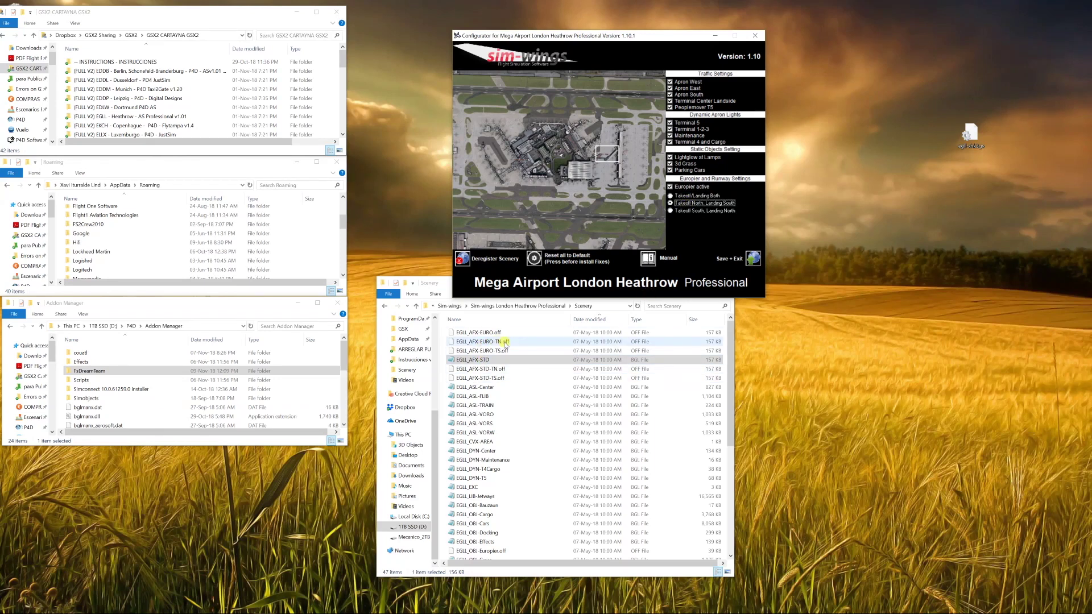
{"action": "left_click", "coordinate": [752, 259]}
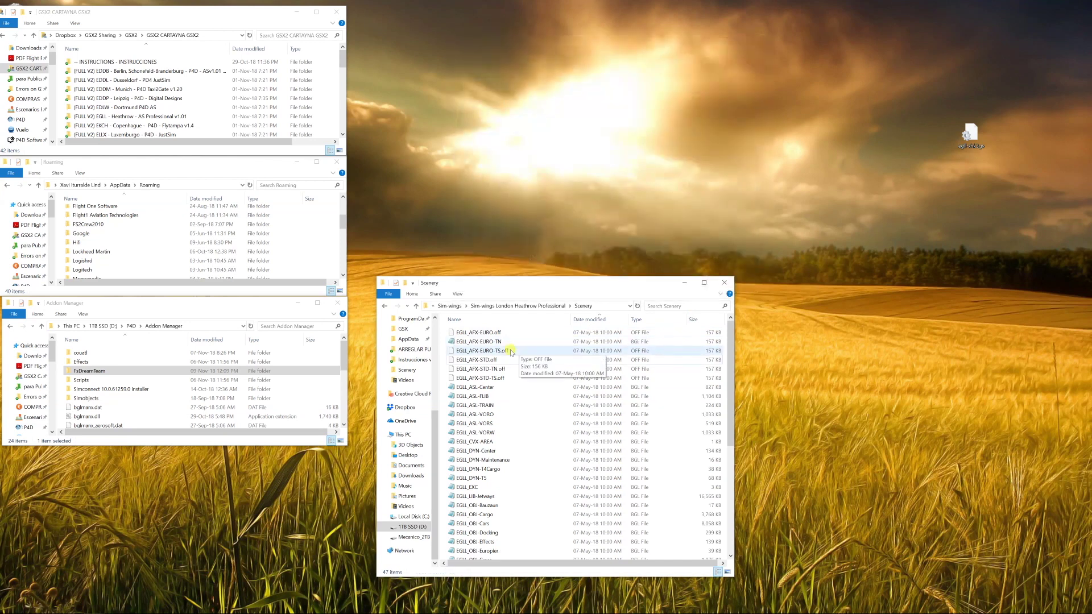
{"action": "left_click", "coordinate": [490, 341]}
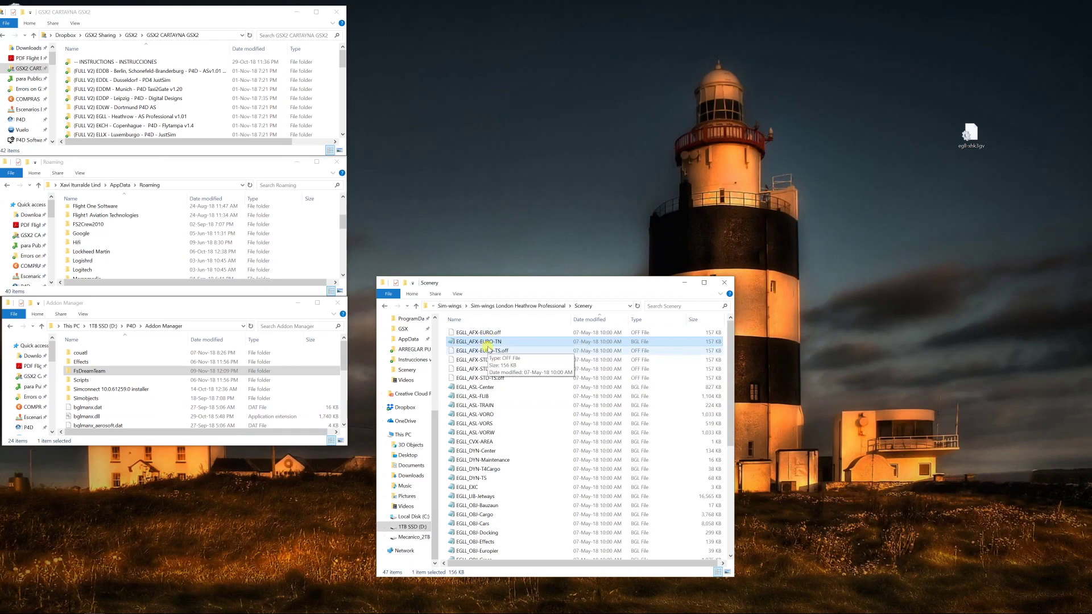
Reopen EGLLConfig, set Takeoff/Landing Both with Europier off, and Save + Exit
{"action": "left_click", "coordinate": [10, 605]}
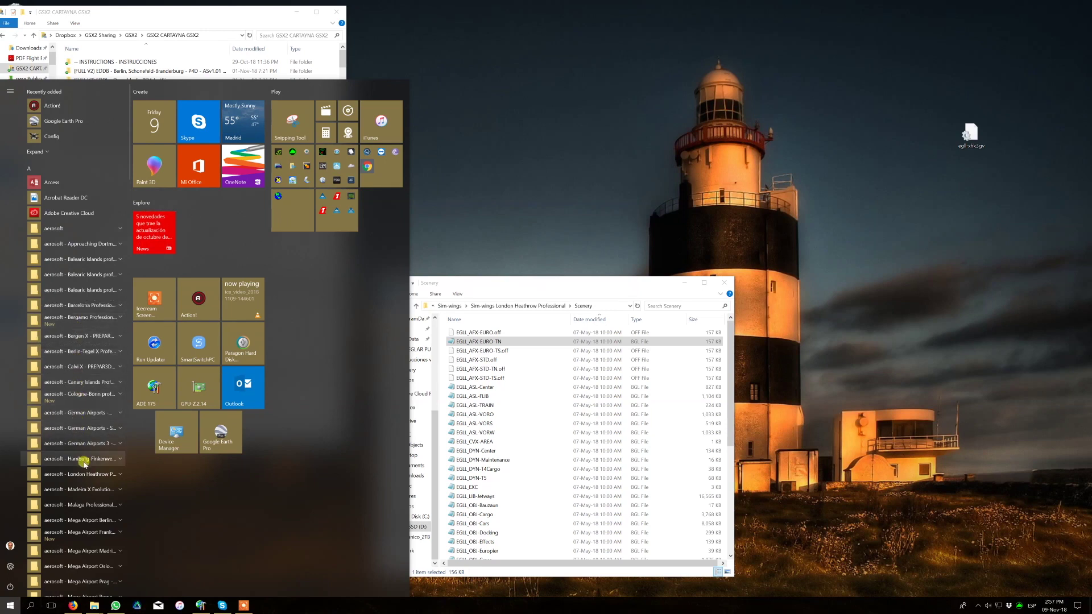
{"action": "key", "text": "Escape"}
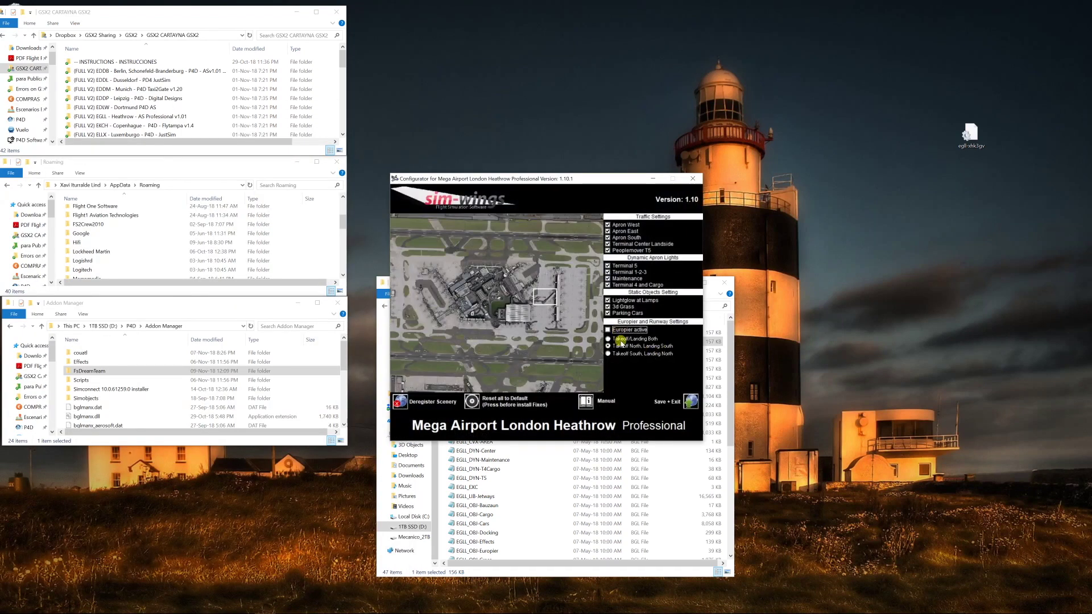
{"action": "left_click", "coordinate": [618, 339]}
{"action": "left_click", "coordinate": [682, 401]}
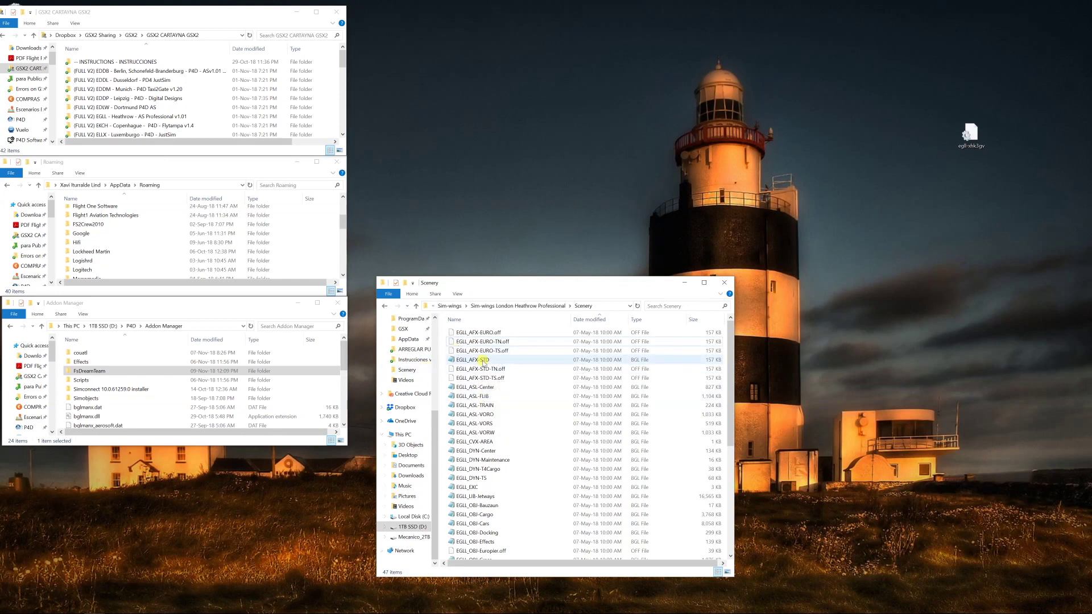
Select EGLL_AFX-STD, shrink the Scenery window, and enlarge the GSX2 CARTAYNA folder window
{"action": "left_click", "coordinate": [484, 361]}
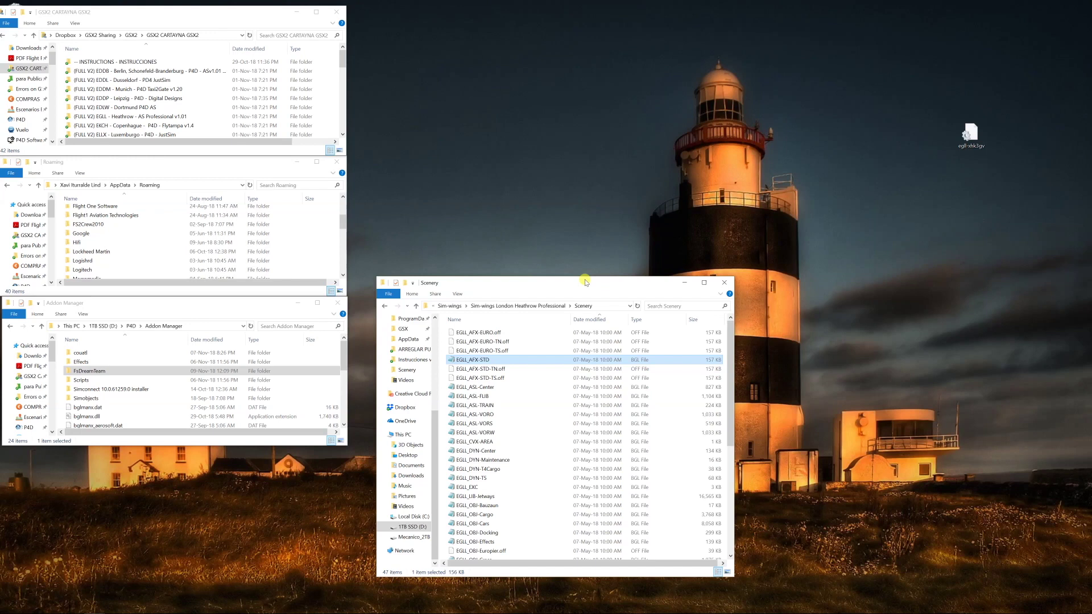
{"action": "left_click_drag", "start_coordinate": [585, 276], "coordinate": [256, 444]}
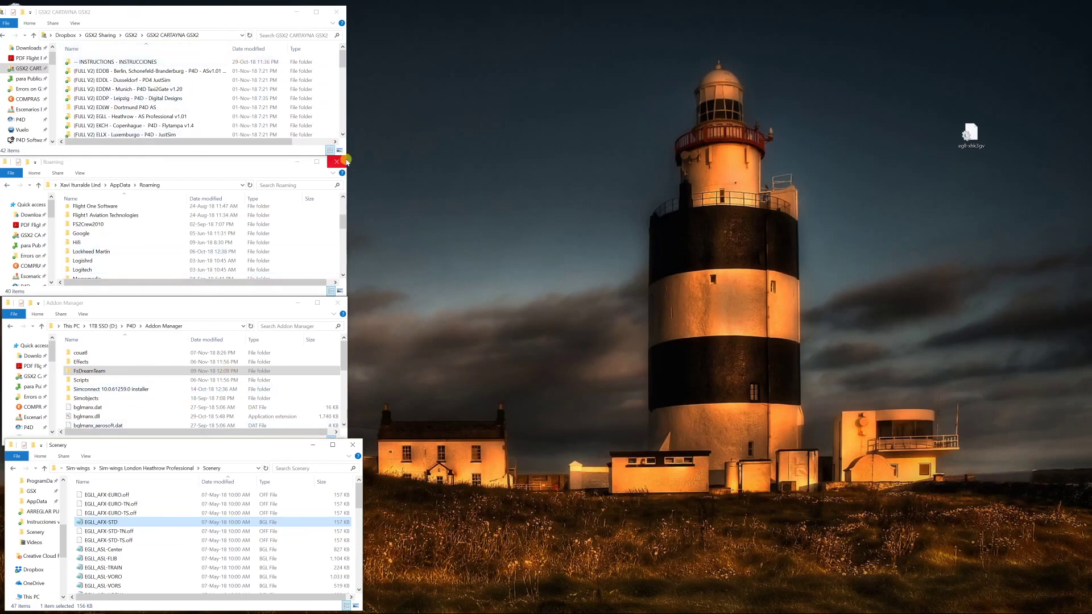
{"action": "left_click_drag", "start_coordinate": [343, 158], "coordinate": [388, 200]}
{"action": "left_click_drag", "start_coordinate": [446, 333], "coordinate": [452, 375]}
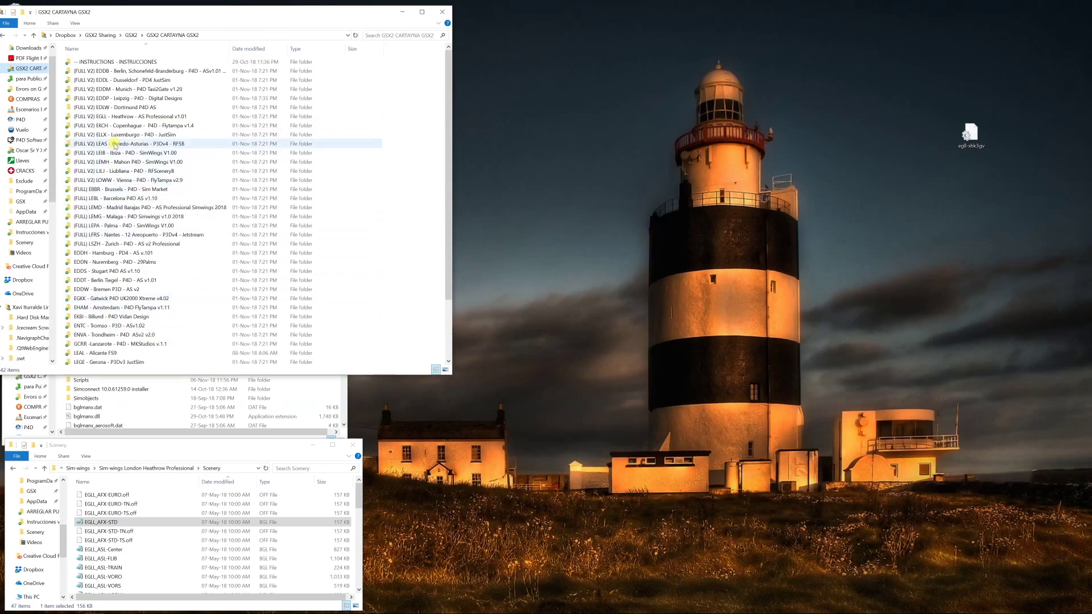
Centre the GSX2 CARTAYNA window and open the (FULL V2) EGLL - Heathrow - AS Professional v1.01 folder
{"action": "left_click_drag", "start_coordinate": [208, 16], "coordinate": [610, 32]}
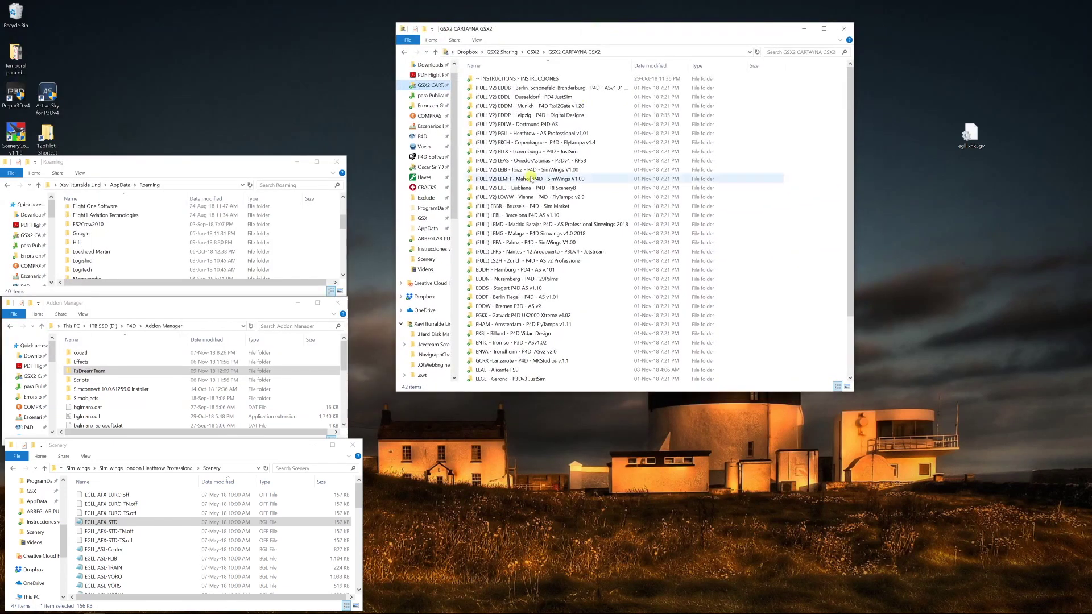
{"action": "double_click", "coordinate": [522, 134]}
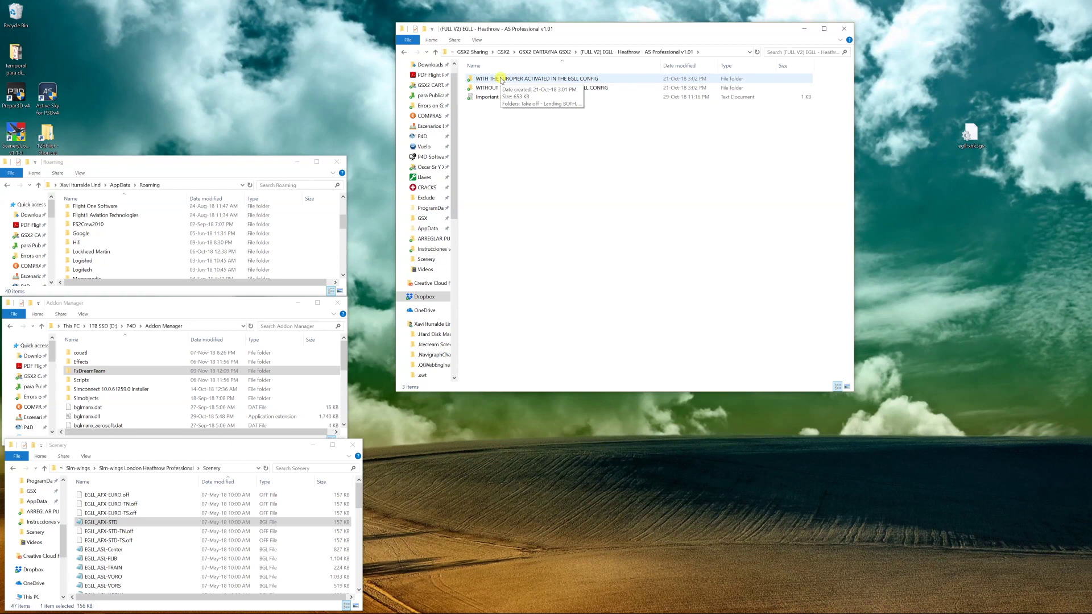
Peek at the WITH Europier folder, then open WITHOUT Europier's Take off - Landing BOTH set
{"action": "double_click", "coordinate": [501, 80]}
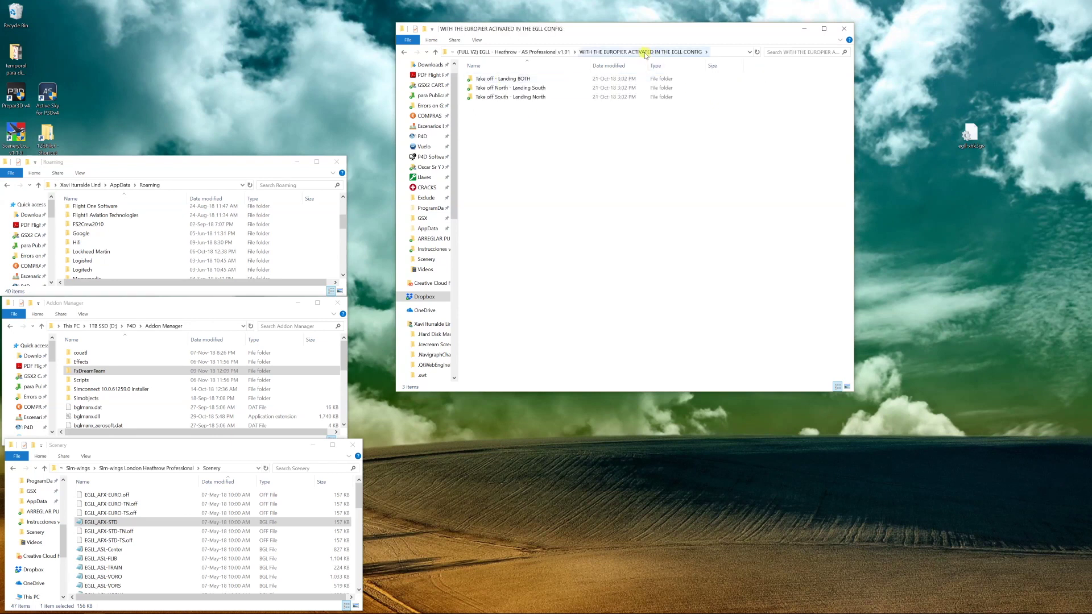
{"action": "left_click", "coordinate": [404, 52]}
{"action": "double_click", "coordinate": [484, 88]}
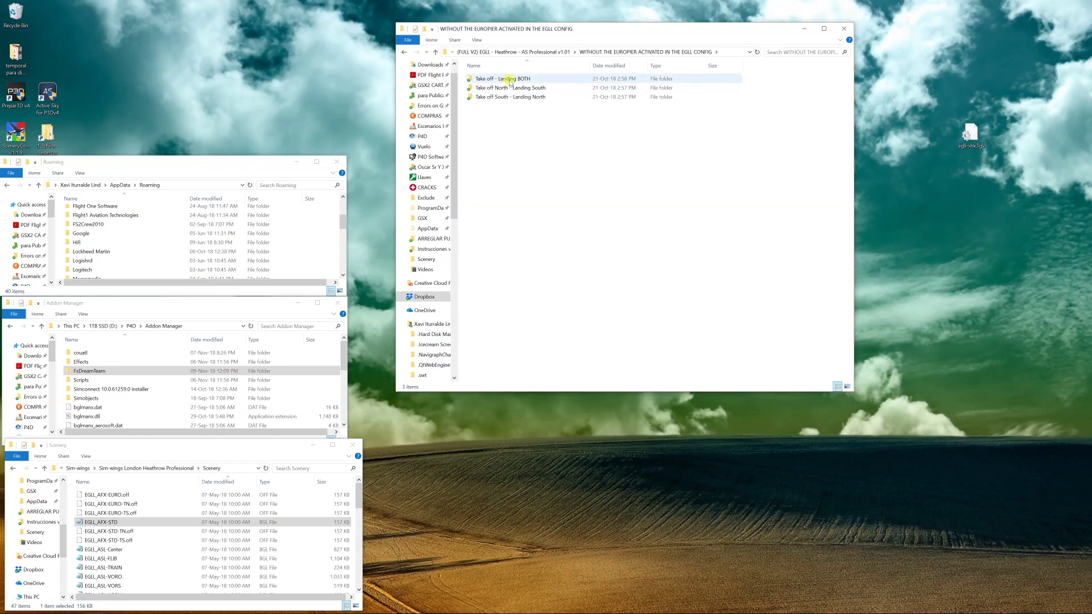
{"action": "double_click", "coordinate": [505, 83]}
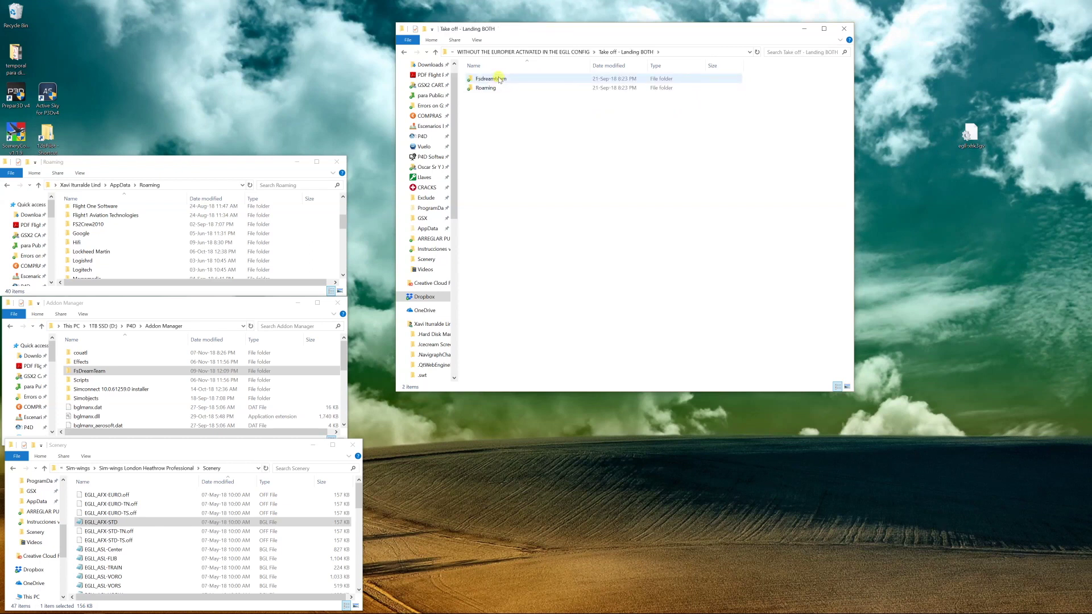
Browse Fsdreamteam\Exclude, go back, and open Roaming\Virtuali\GSX with the egll-cartay file
{"action": "double_click", "coordinate": [497, 80]}
{"action": "double_click", "coordinate": [497, 80]}
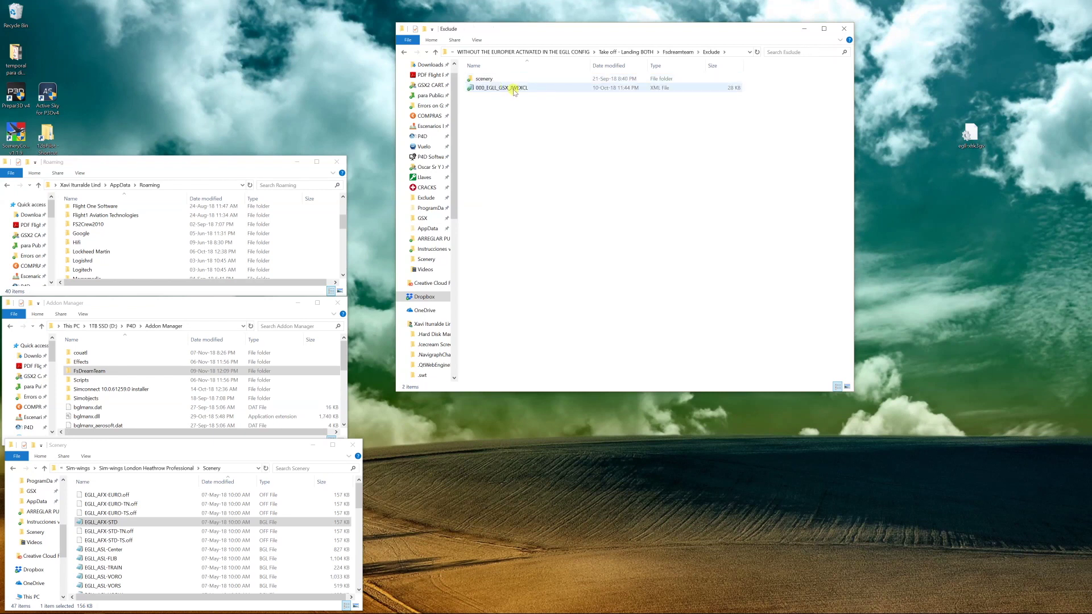
{"action": "double_click", "coordinate": [484, 79]}
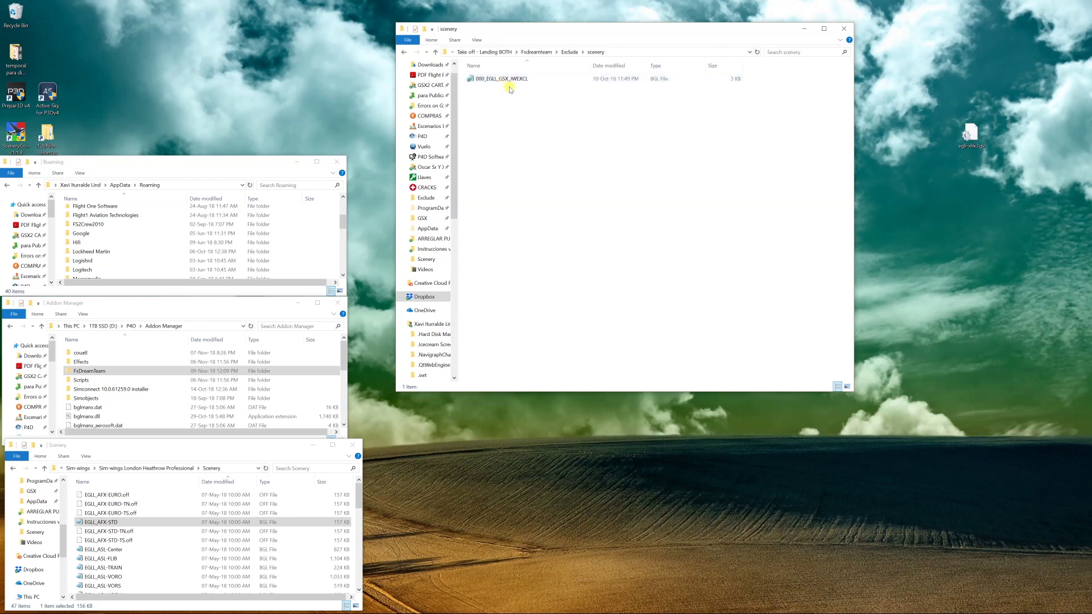
{"action": "left_click", "coordinate": [404, 52]}
{"action": "left_click", "coordinate": [403, 52]}
{"action": "left_click", "coordinate": [403, 52]}
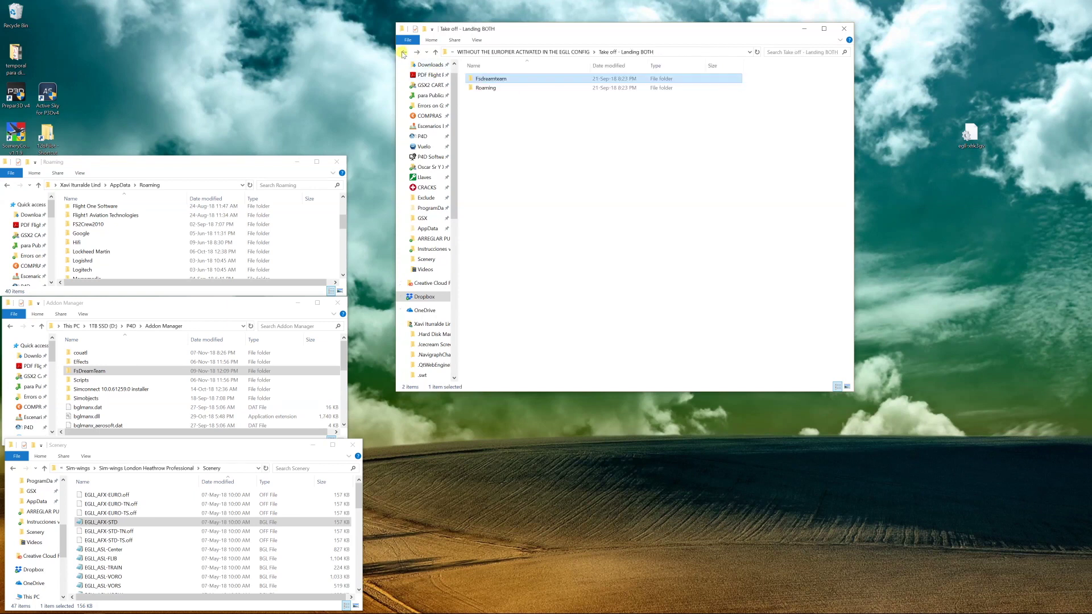
{"action": "double_click", "coordinate": [483, 88]}
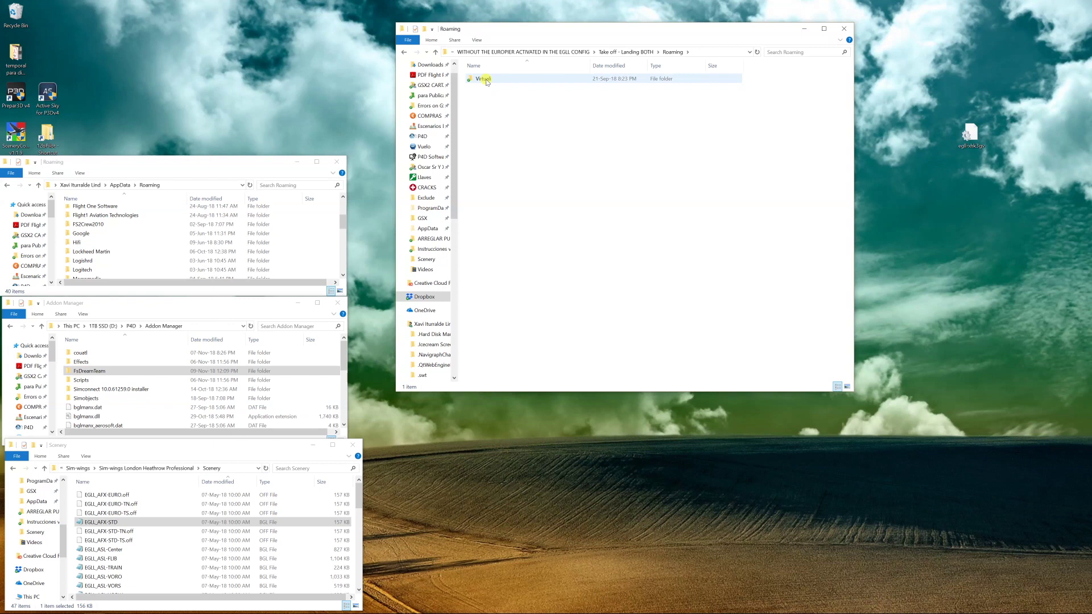
{"action": "double_click", "coordinate": [486, 79]}
{"action": "double_click", "coordinate": [486, 80]}
Open the egll-cartay GSX config and compare its afcad_path EGLL_AFX-STD.bgl with the Scenery folder's AFX files
{"action": "double_click", "coordinate": [489, 80]}
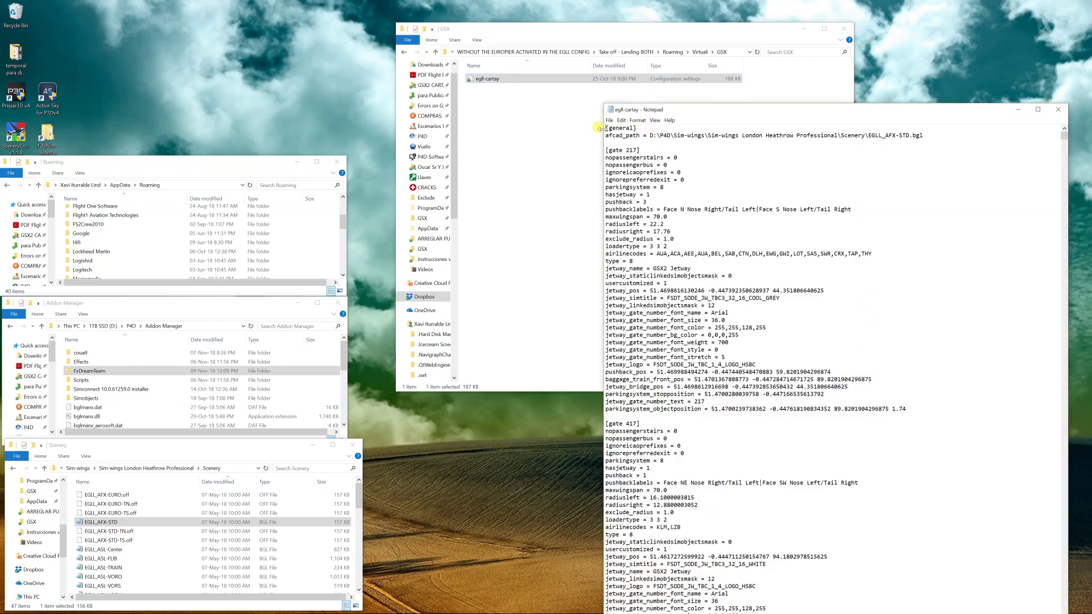
{"action": "mouse_move", "coordinate": [606, 149]}
{"action": "left_mouse_down"}
{"action": "mouse_move", "coordinate": [620, 538]}
{"action": "mouse_move", "coordinate": [640, 583]}
{"action": "mouse_move", "coordinate": [645, 535]}
{"action": "mouse_move", "coordinate": [793, 434]}
{"action": "mouse_move", "coordinate": [860, 541]}
{"action": "mouse_move", "coordinate": [858, 578]}
{"action": "mouse_move", "coordinate": [622, 142]}
{"action": "left_mouse_up"}
{"action": "left_click_drag", "start_coordinate": [866, 135], "coordinate": [938, 136]}
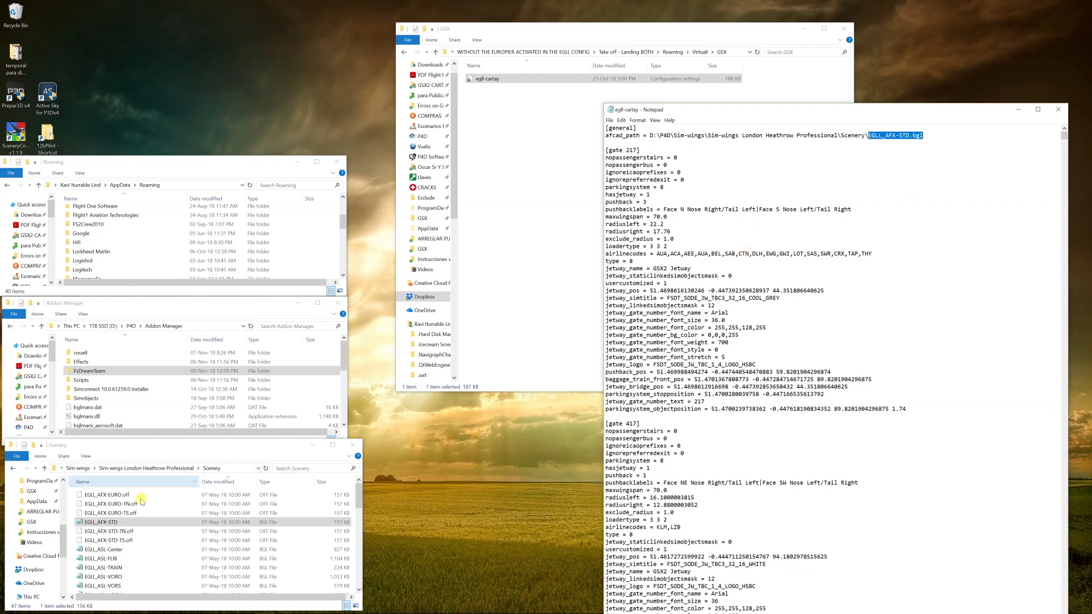
{"action": "left_click", "coordinate": [101, 521]}
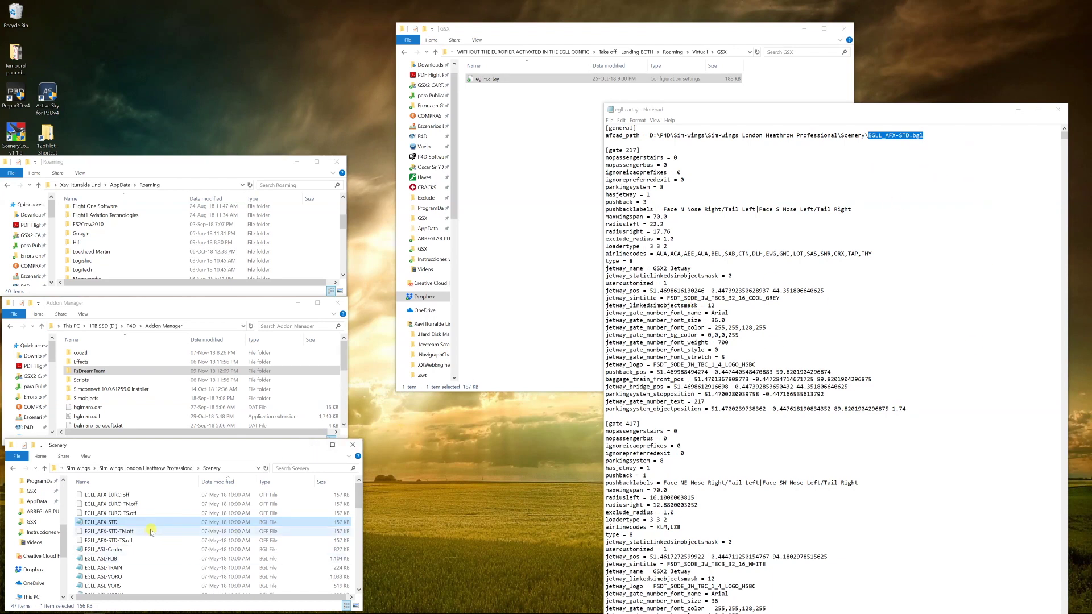
{"action": "left_click", "coordinate": [105, 510]}
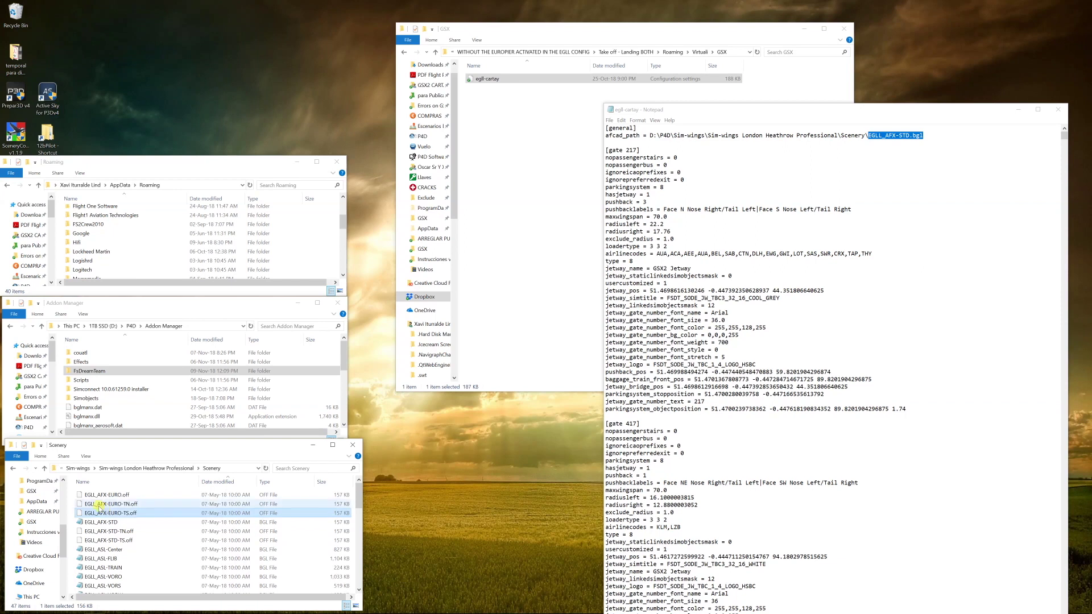
Copy EURO-TN from the EGLL_AFX-EURO-TN.off file name and paste it over STD in afcad_path
{"action": "left_click", "coordinate": [112, 503]}
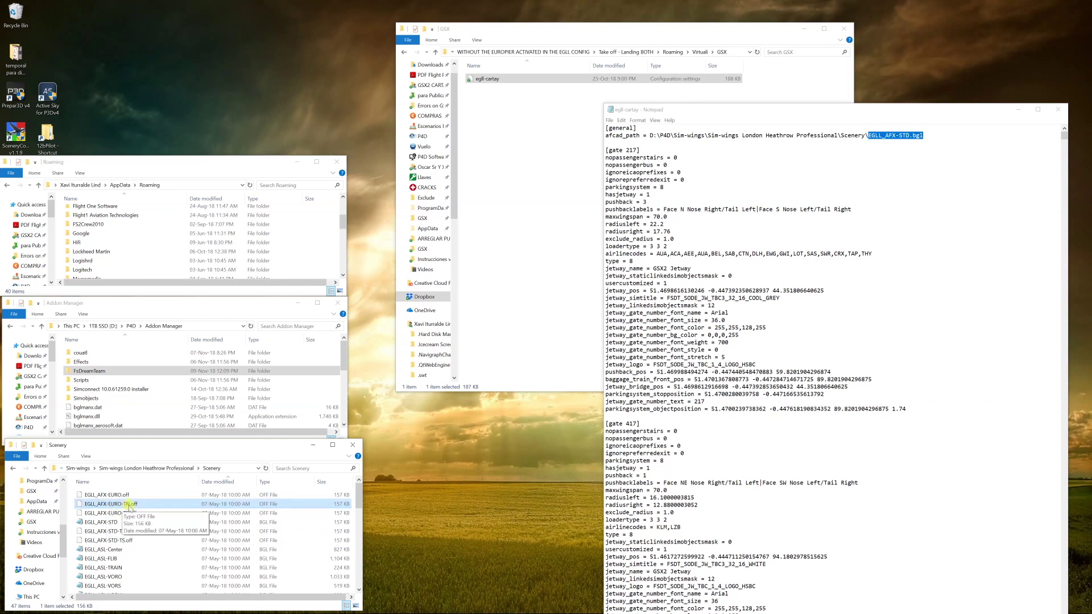
{"action": "key", "text": "F2"}
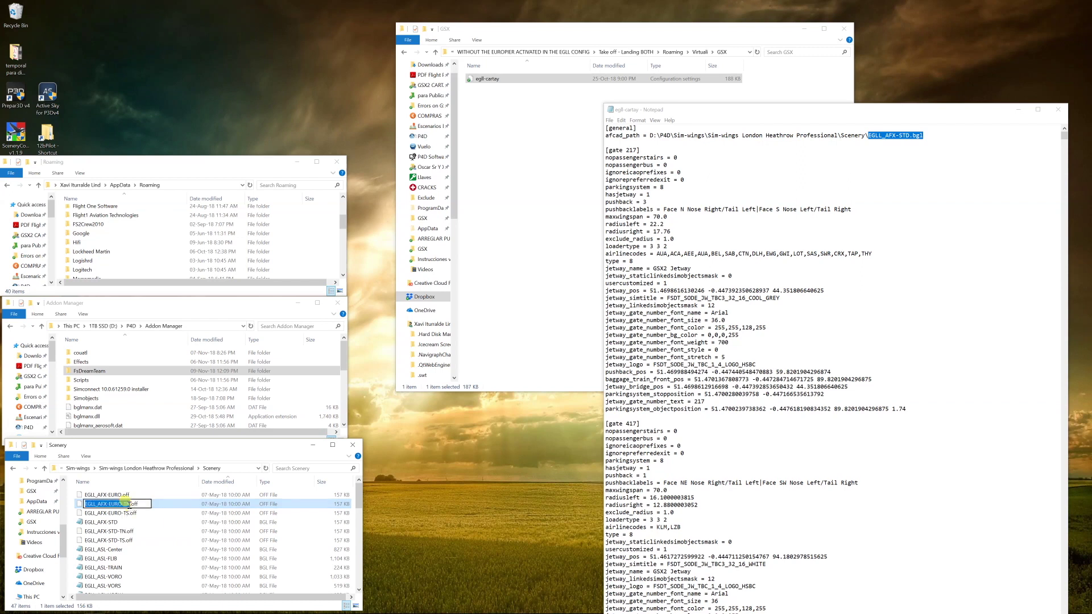
{"action": "left_click_drag", "start_coordinate": [129, 504], "coordinate": [110, 504]}
{"action": "key", "text": "ctrl+c"}
{"action": "left_click", "coordinate": [874, 136]}
{"action": "left_click_drag", "start_coordinate": [884, 135], "coordinate": [908, 136]}
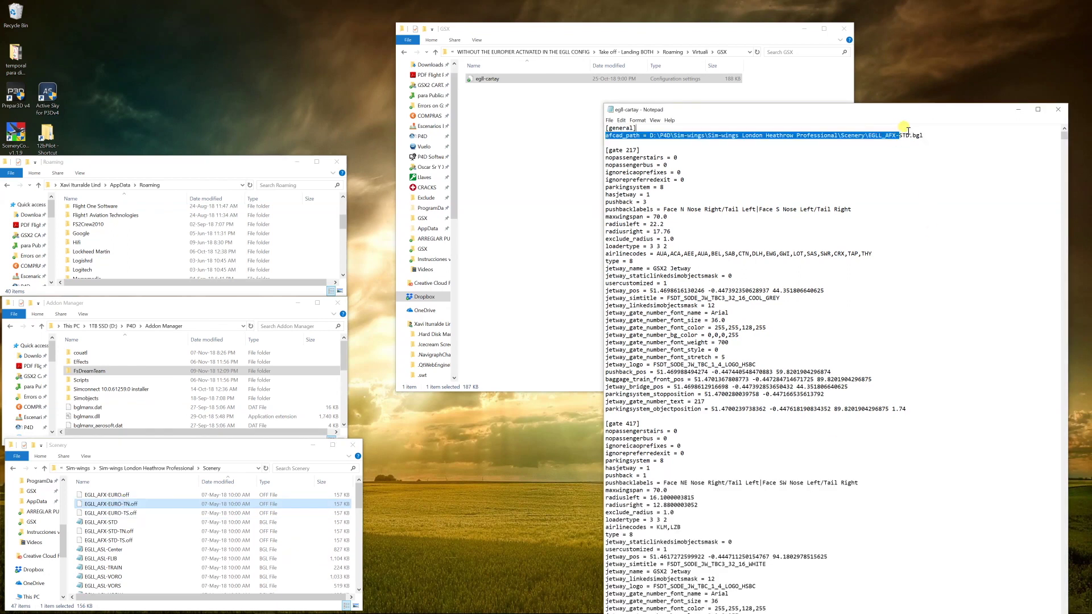
{"action": "key", "text": "ctrl+v"}
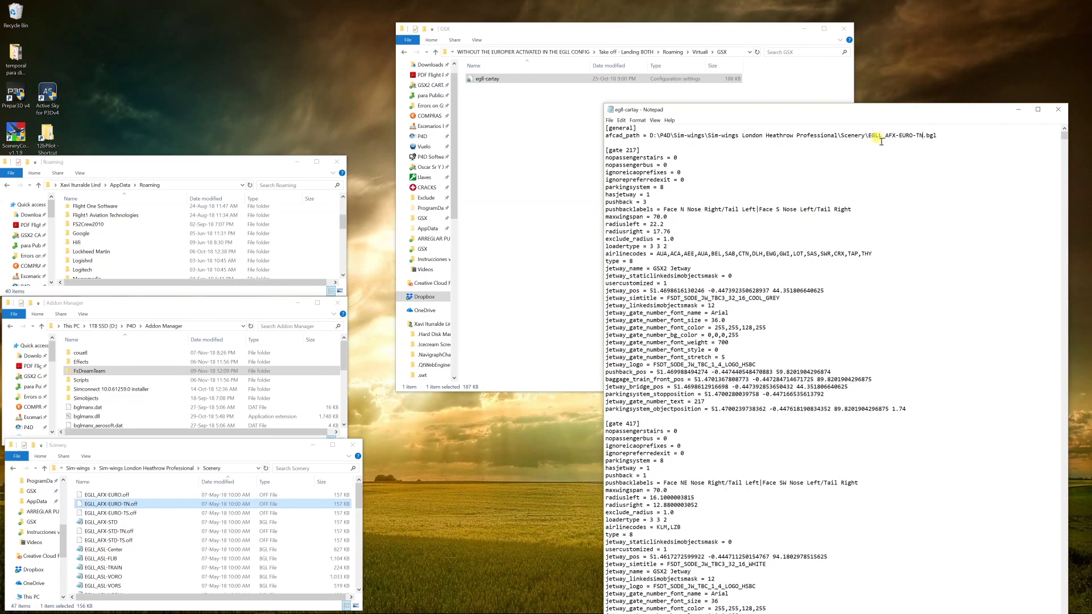
Check the new EGLL_AFX-EURO-TN.bgl path against the Scenery folder, then save and close the config
{"action": "left_click_drag", "start_coordinate": [868, 136], "coordinate": [925, 134]}
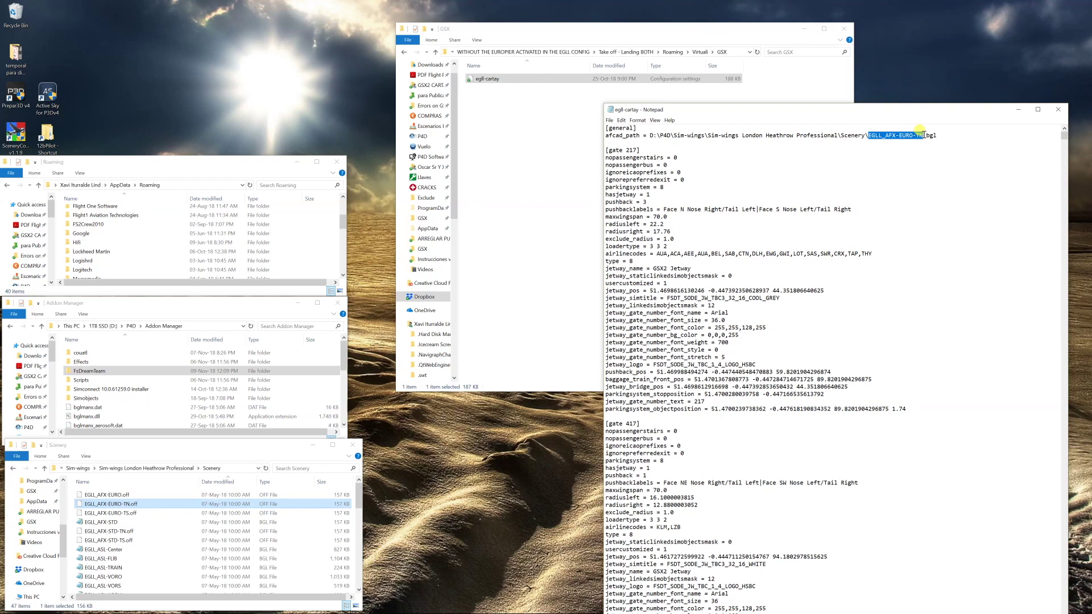
{"action": "left_click", "coordinate": [95, 523]}
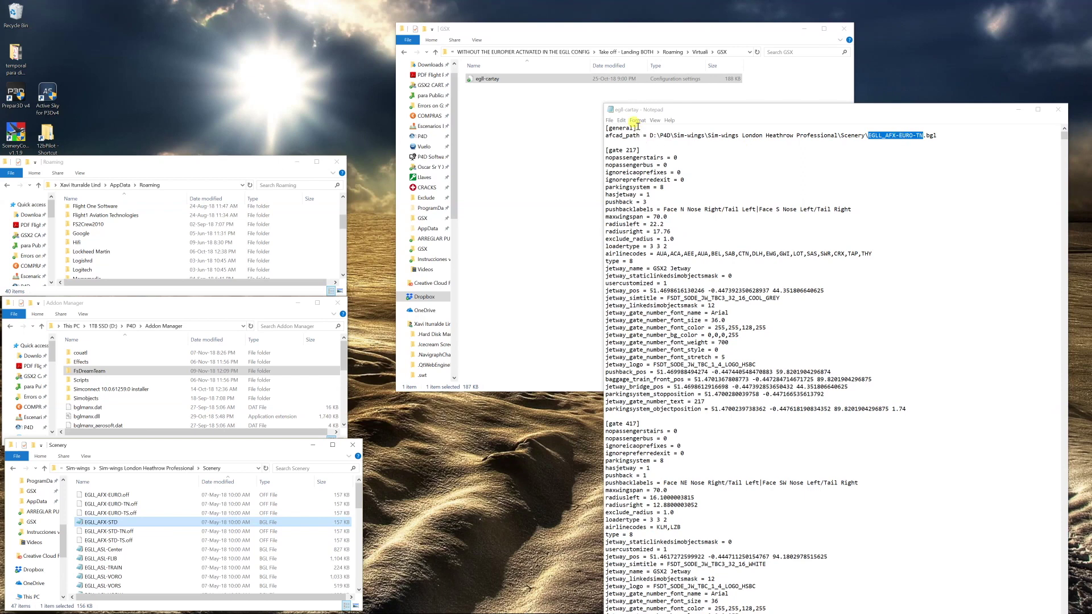
{"action": "left_click", "coordinate": [1059, 112]}
{"action": "left_click", "coordinate": [521, 337]}
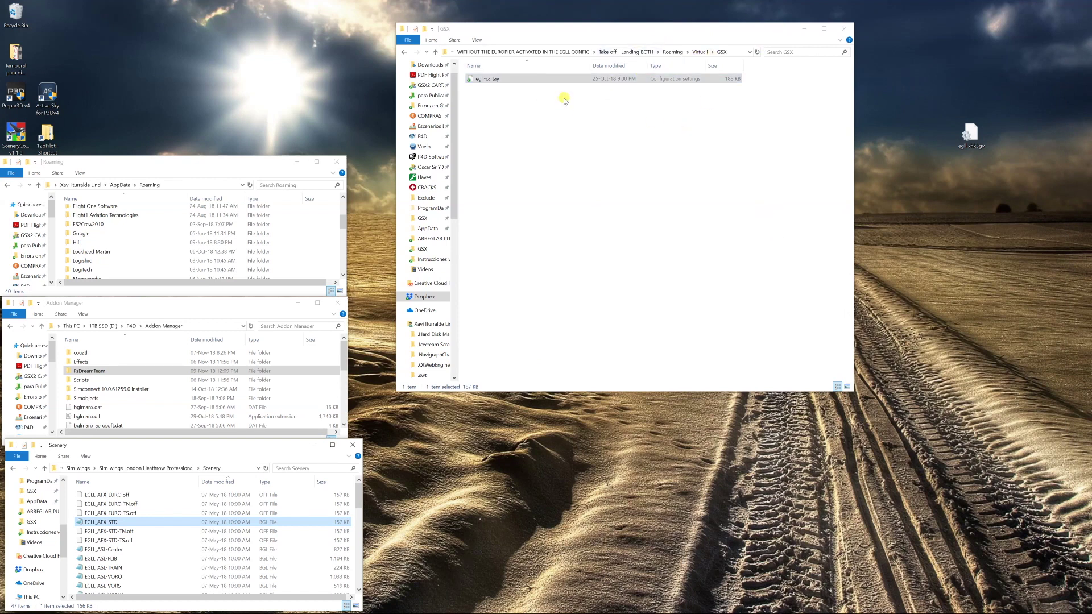
Return to Take off - Landing BOTH and open %appdata% > Virtuali in the left window
{"action": "left_click", "coordinate": [405, 53]}
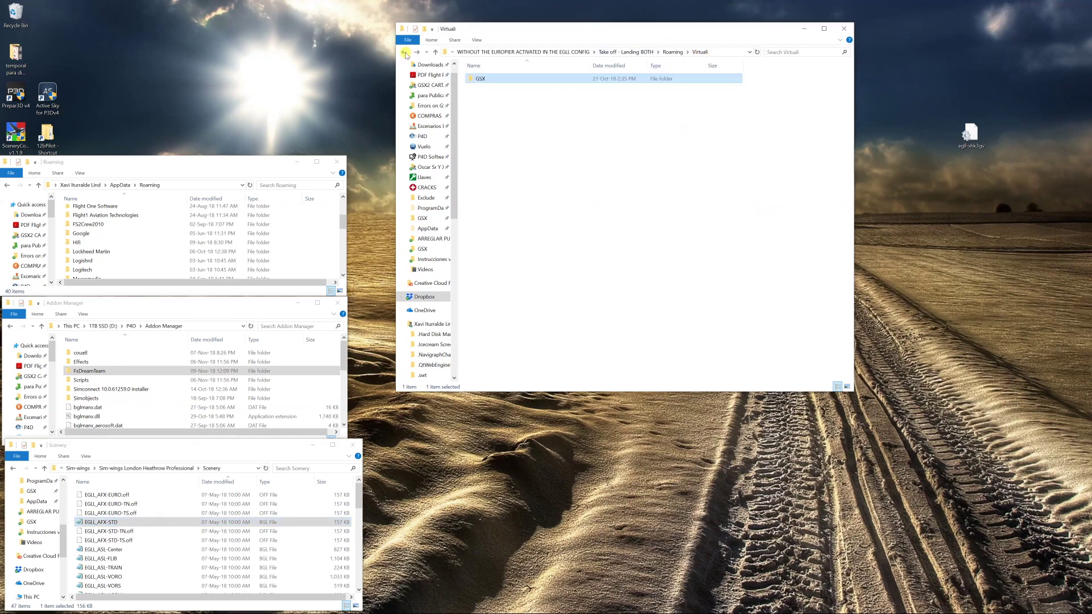
{"action": "left_click", "coordinate": [405, 53]}
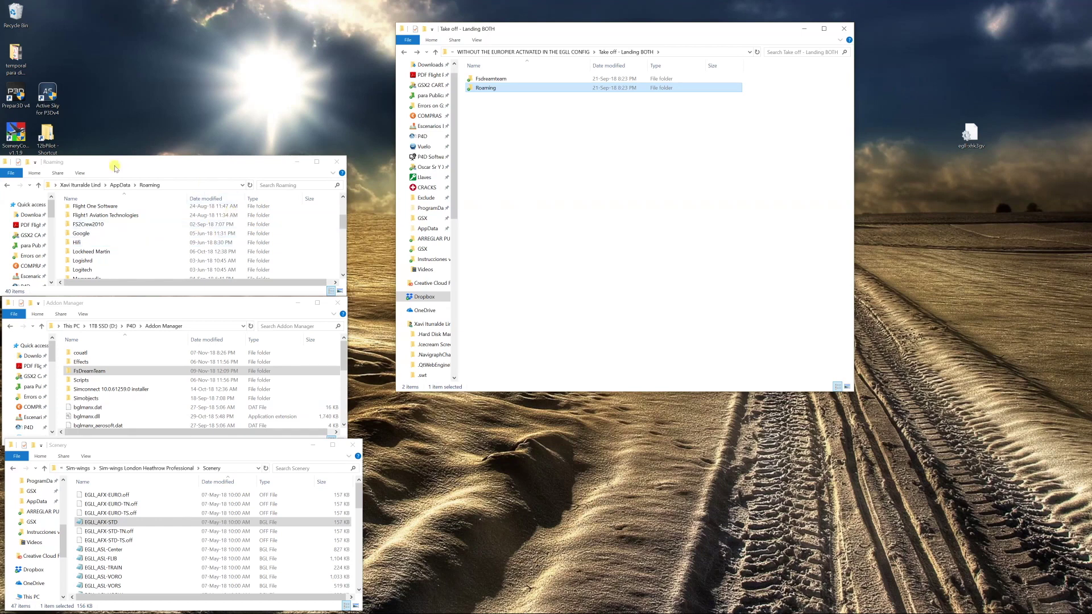
{"action": "left_click", "coordinate": [159, 184]}
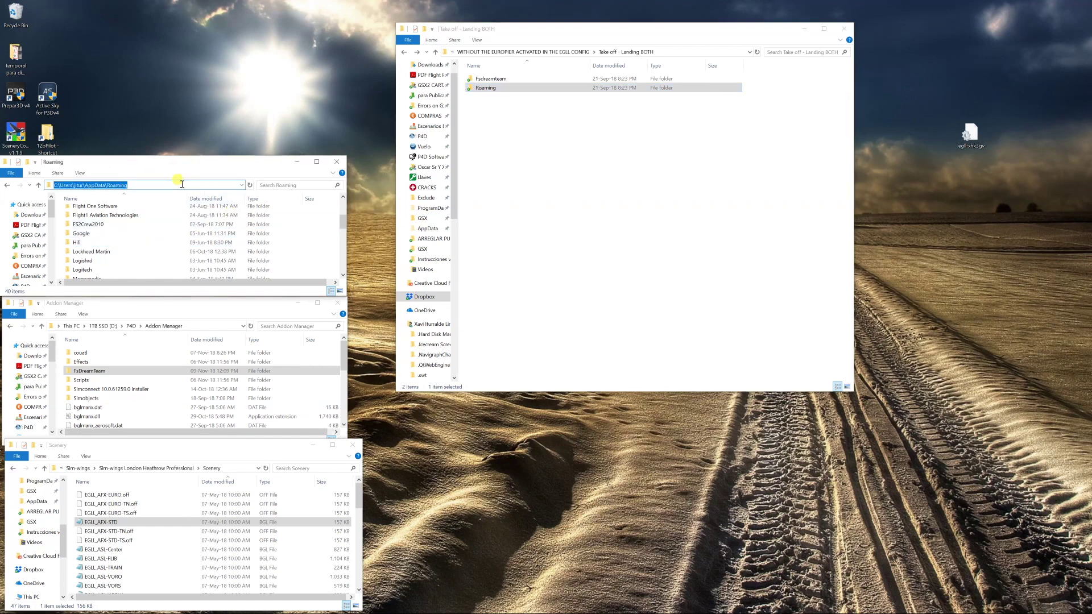
{"action": "type", "text": "%ap"}
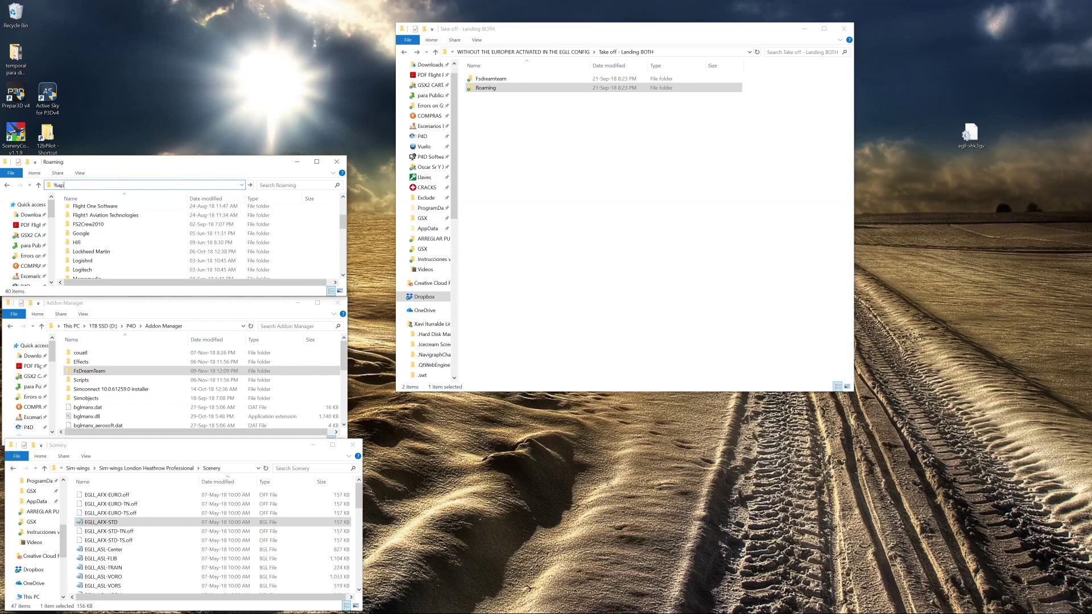
{"action": "type", "text": "pdata%"}
{"action": "key", "text": "Return"}
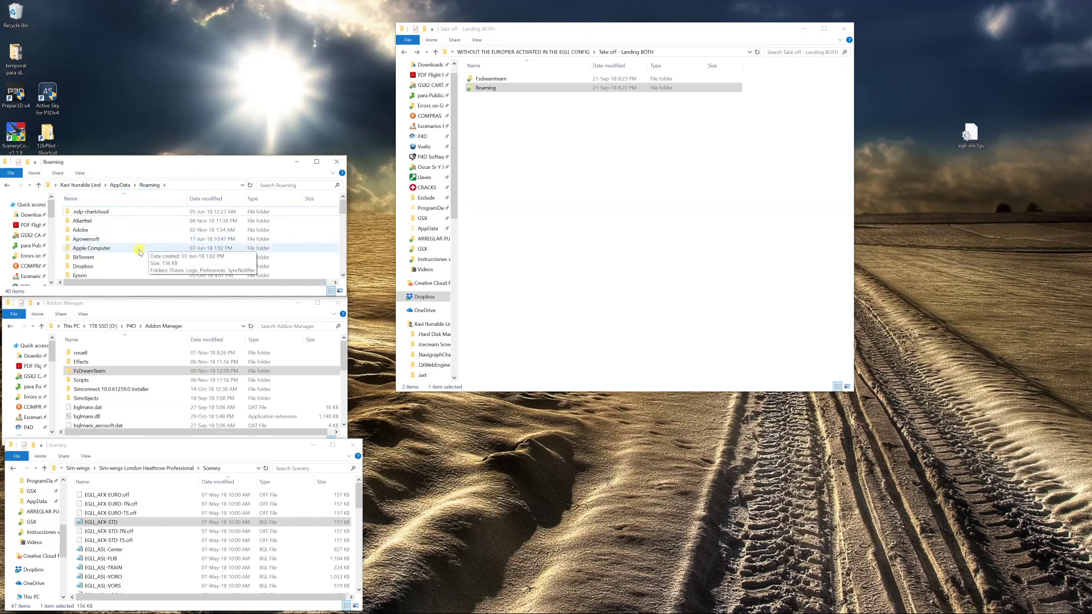
{"action": "scroll", "coordinate": [137, 252], "scroll_direction": "down", "scroll_amount": 10}
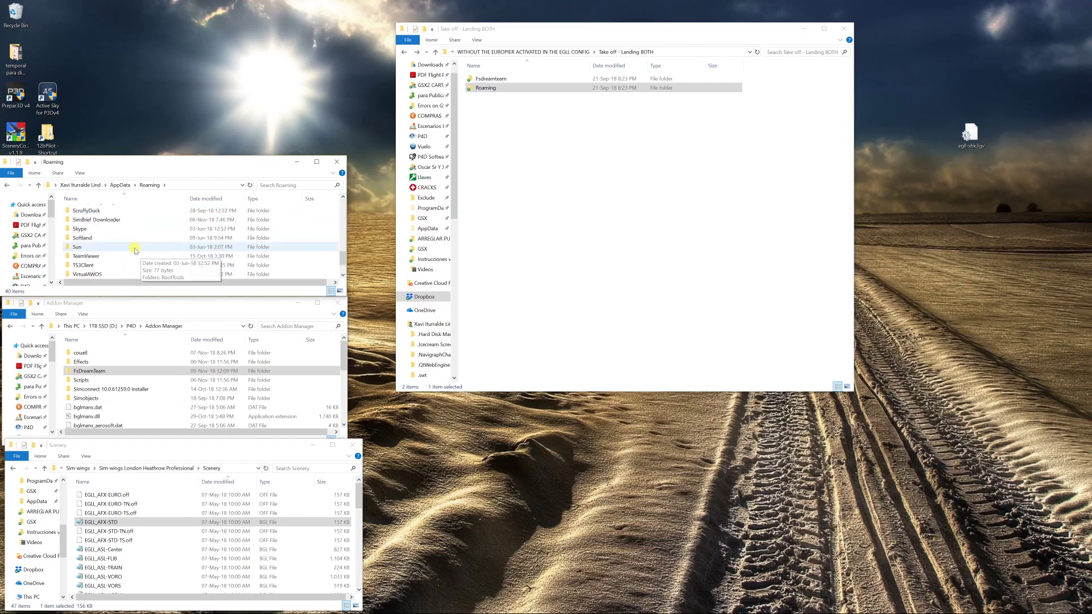
{"action": "scroll", "coordinate": [122, 263], "scroll_direction": "down", "scroll_amount": 1}
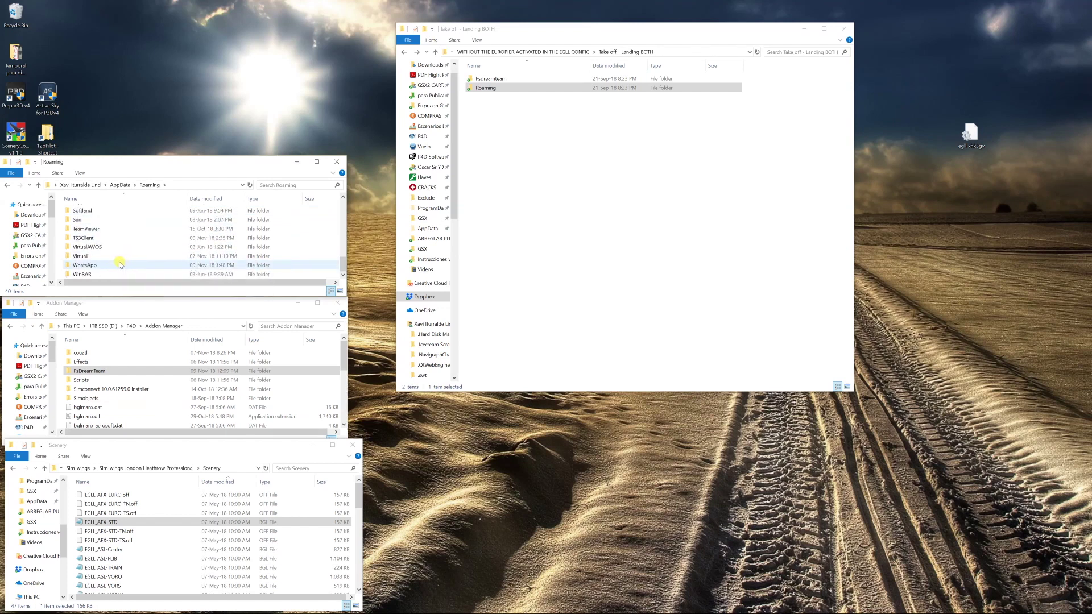
{"action": "double_click", "coordinate": [90, 257]}
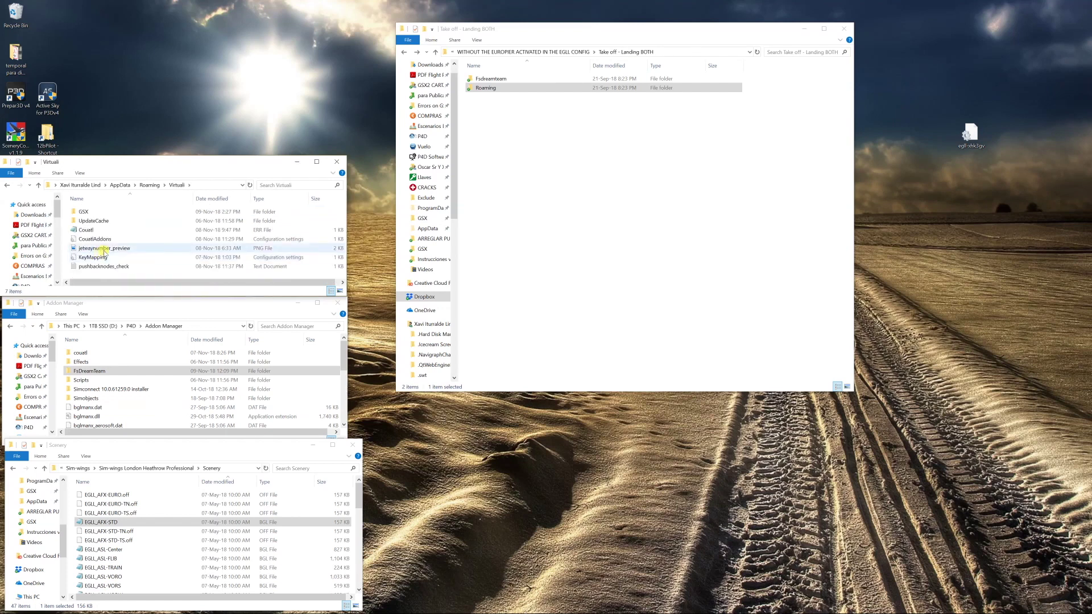
Open the prepared Roaming > Virtuali folder and drag GSX toward AppData Roaming
{"action": "left_click", "coordinate": [487, 87]}
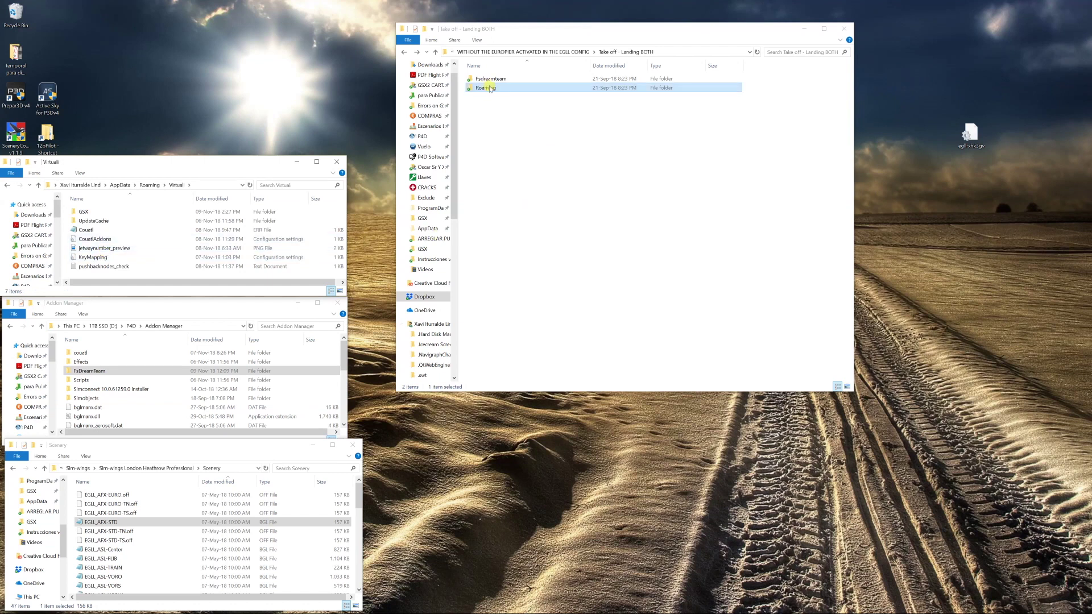
{"action": "double_click", "coordinate": [489, 89]}
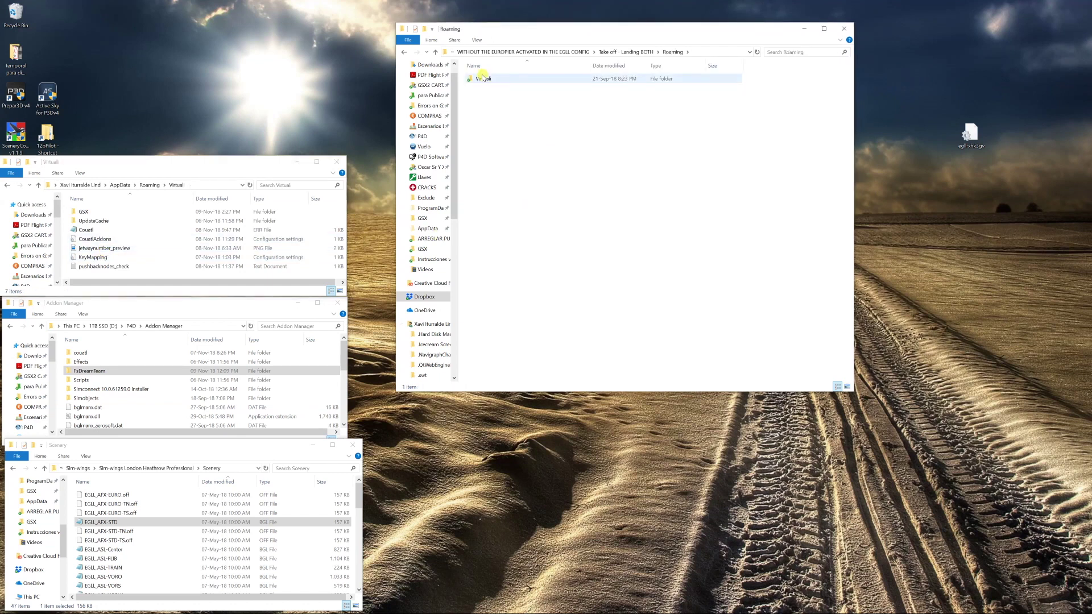
{"action": "left_click", "coordinate": [7, 184]}
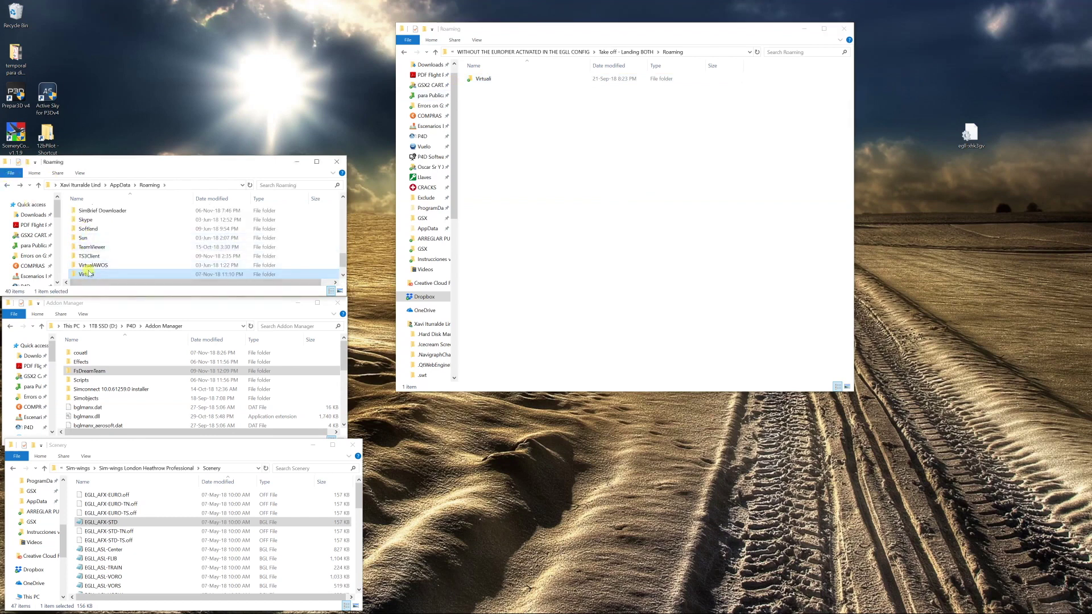
{"action": "double_click", "coordinate": [483, 78]}
{"action": "left_click_drag", "start_coordinate": [480, 79], "coordinate": [536, 165]}
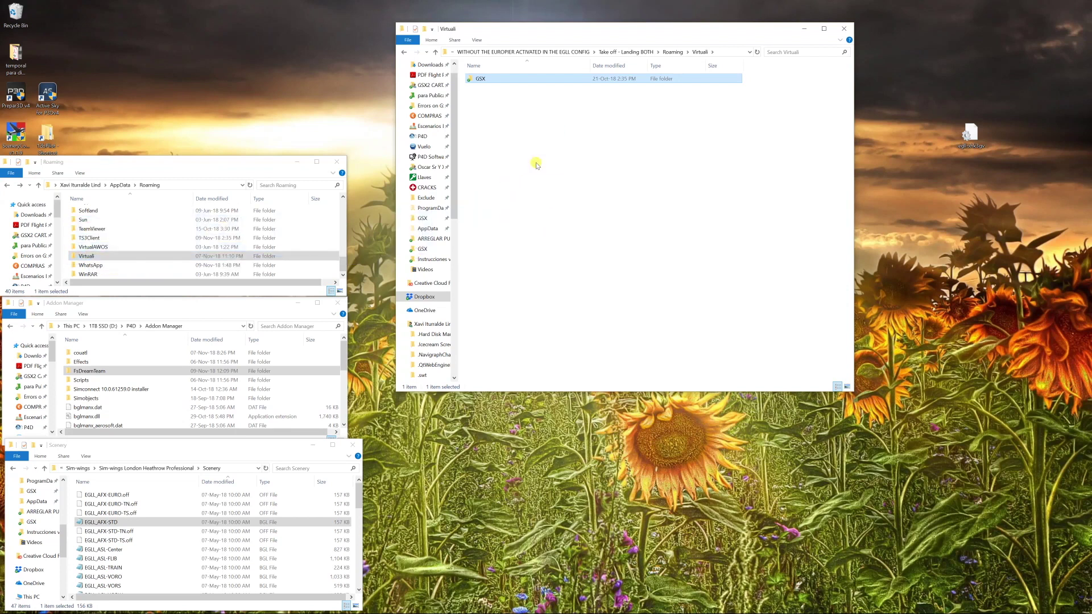
Check the Addon Manager path and FsDreamTeam folder, then open the prepared Fsdreamteam folder
{"action": "left_click", "coordinate": [404, 52]}
{"action": "left_click", "coordinate": [404, 52]}
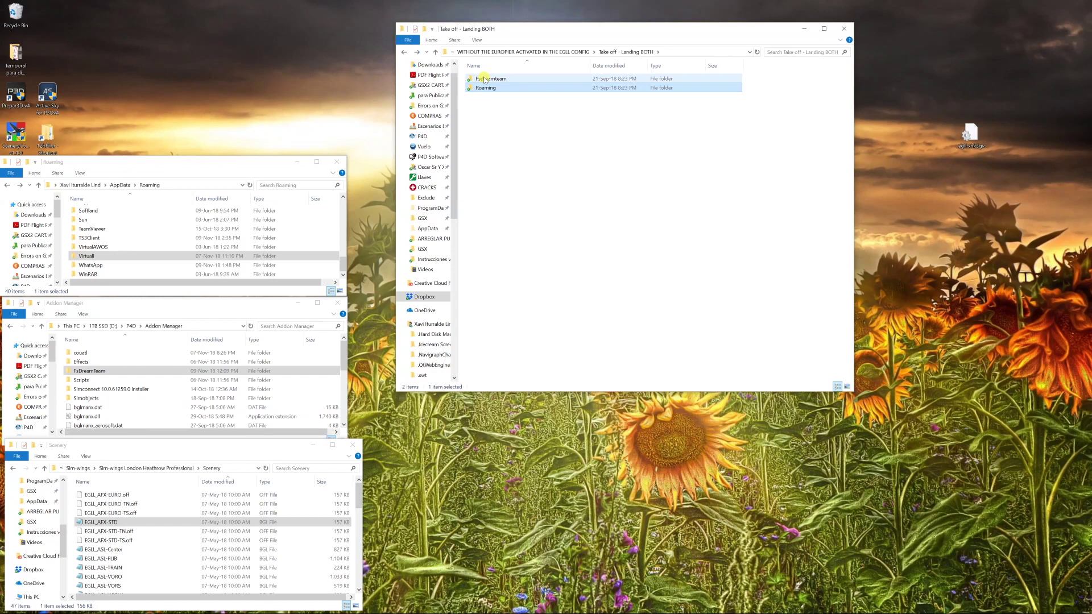
{"action": "left_click", "coordinate": [188, 325]}
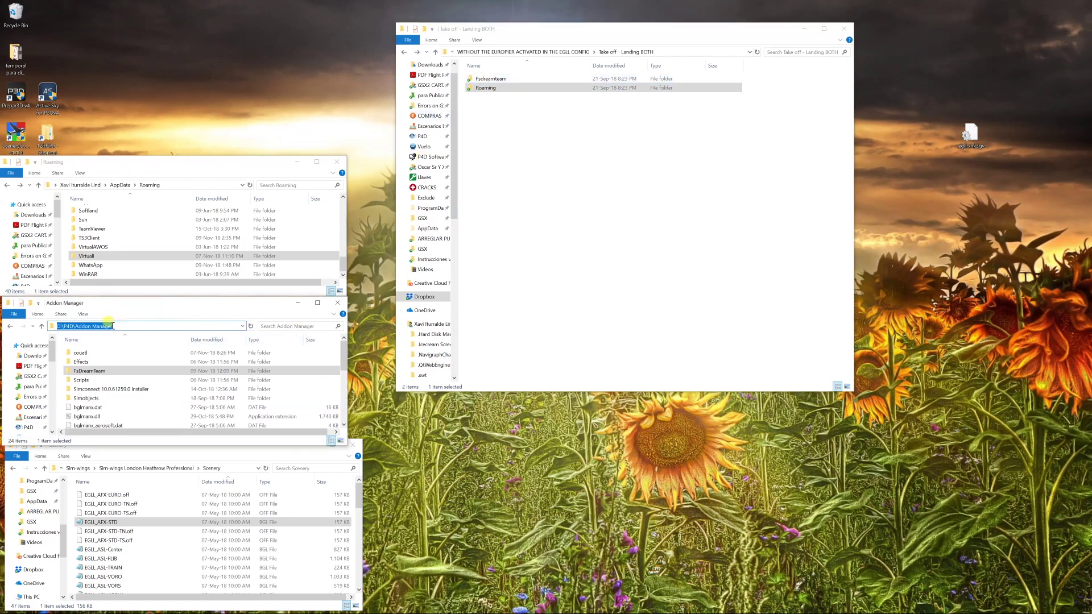
{"action": "left_click", "coordinate": [65, 326]}
{"action": "left_click_drag", "start_coordinate": [114, 326], "coordinate": [136, 328]}
{"action": "left_click", "coordinate": [96, 372]}
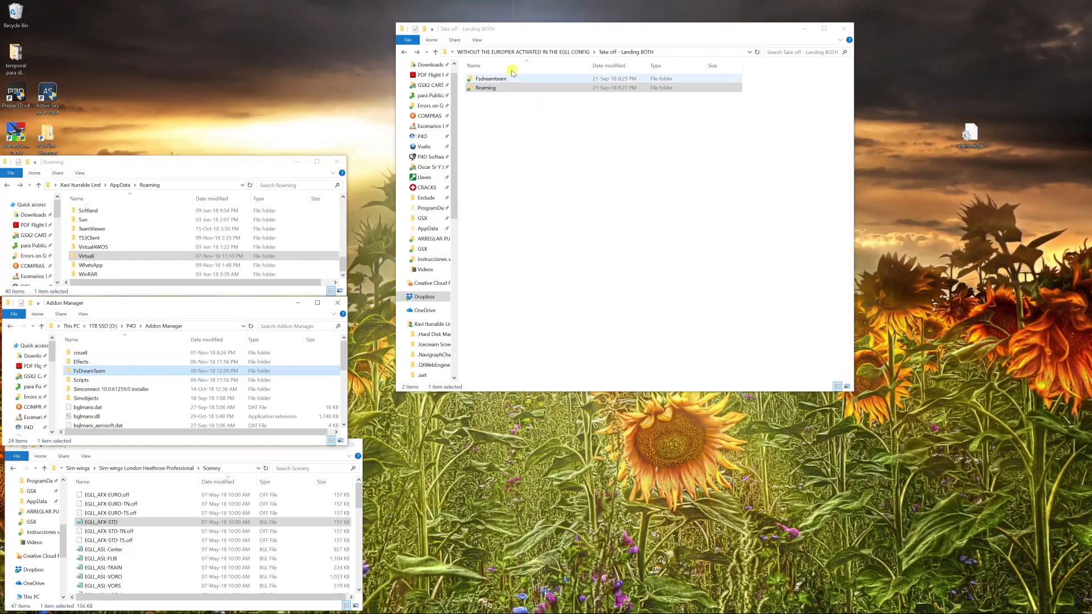
{"action": "double_click", "coordinate": [495, 79]}
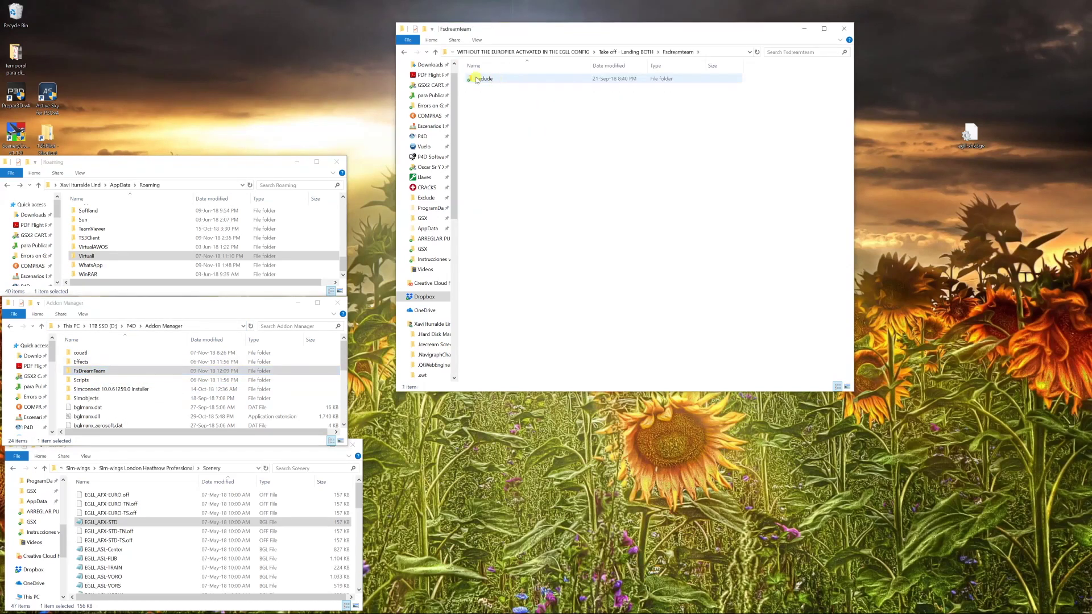